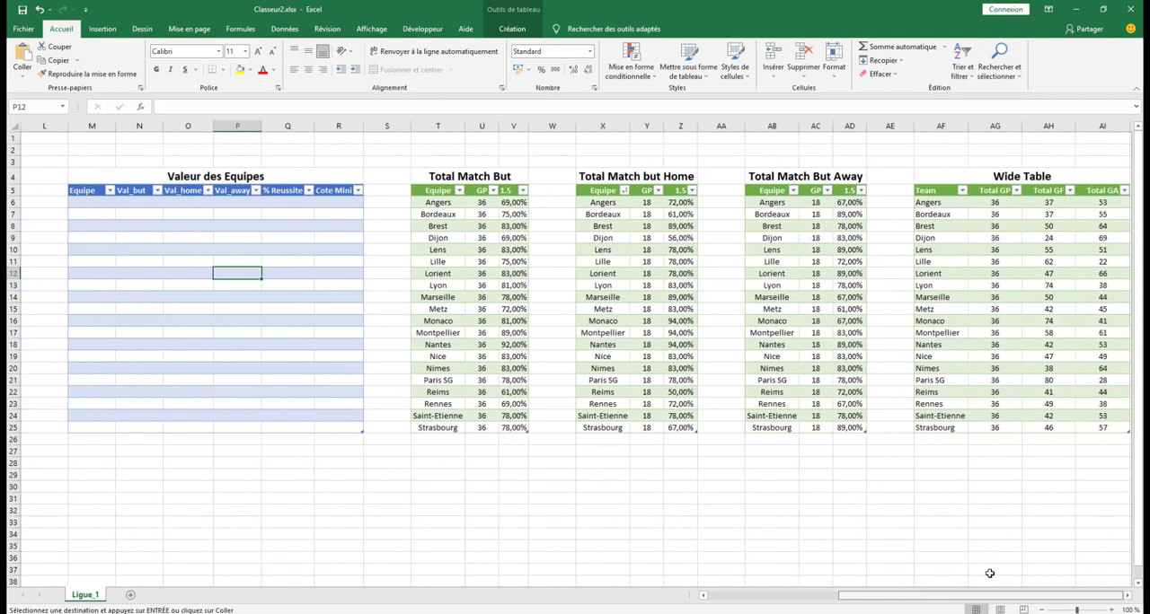
Review the Total Match But, Home and Away tables and the Wide Table, returning to the first tables of the sheet
left_click(513, 250)
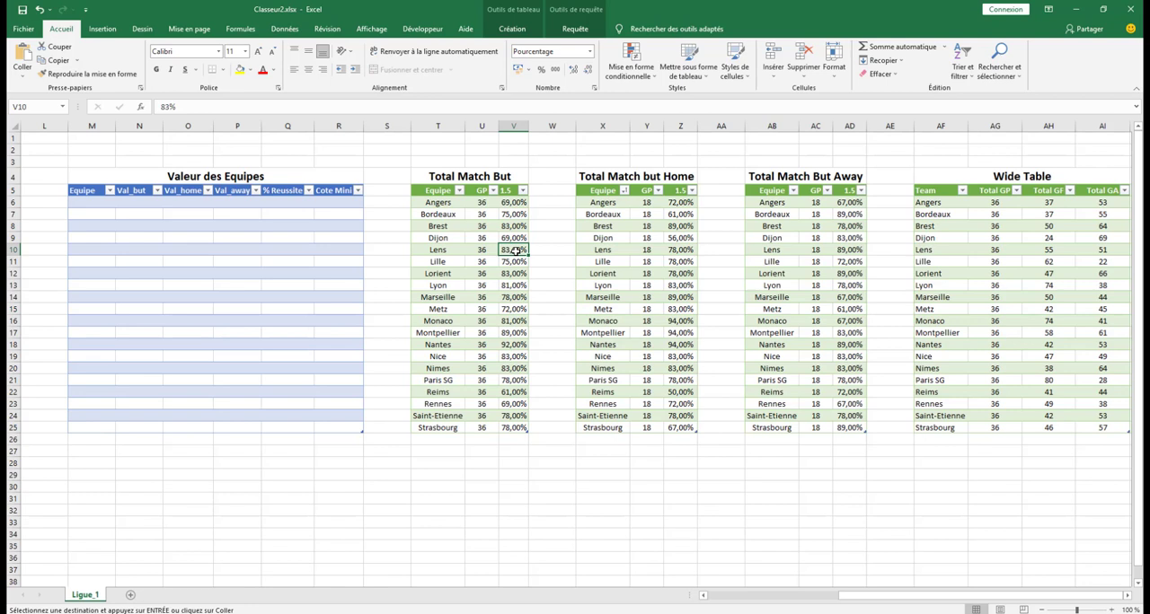
left_click(674, 250)
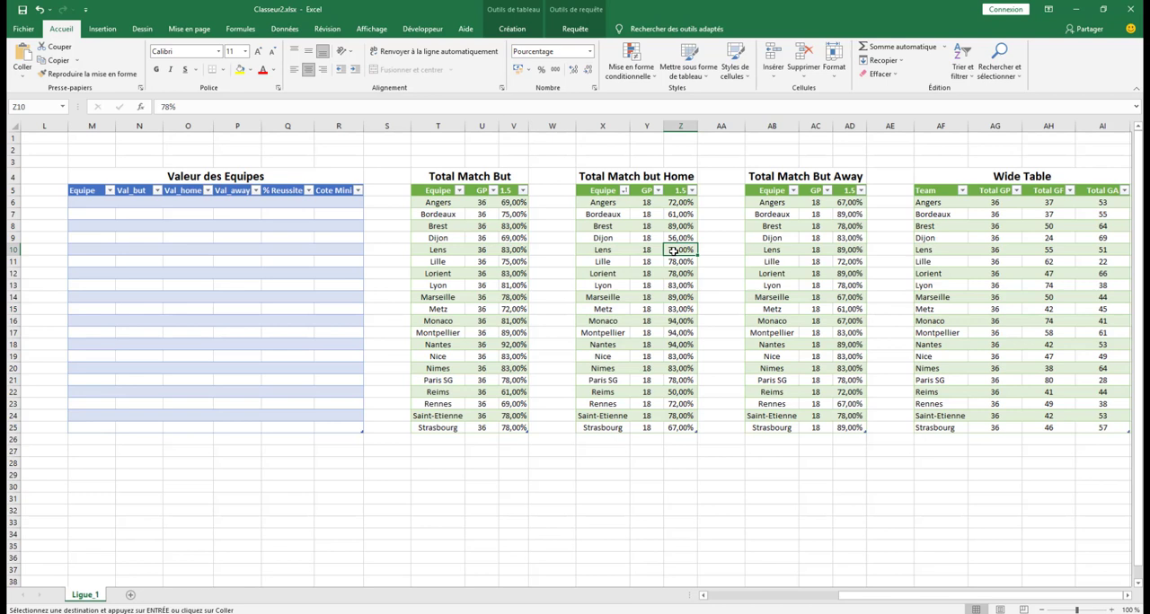
left_click(840, 260)
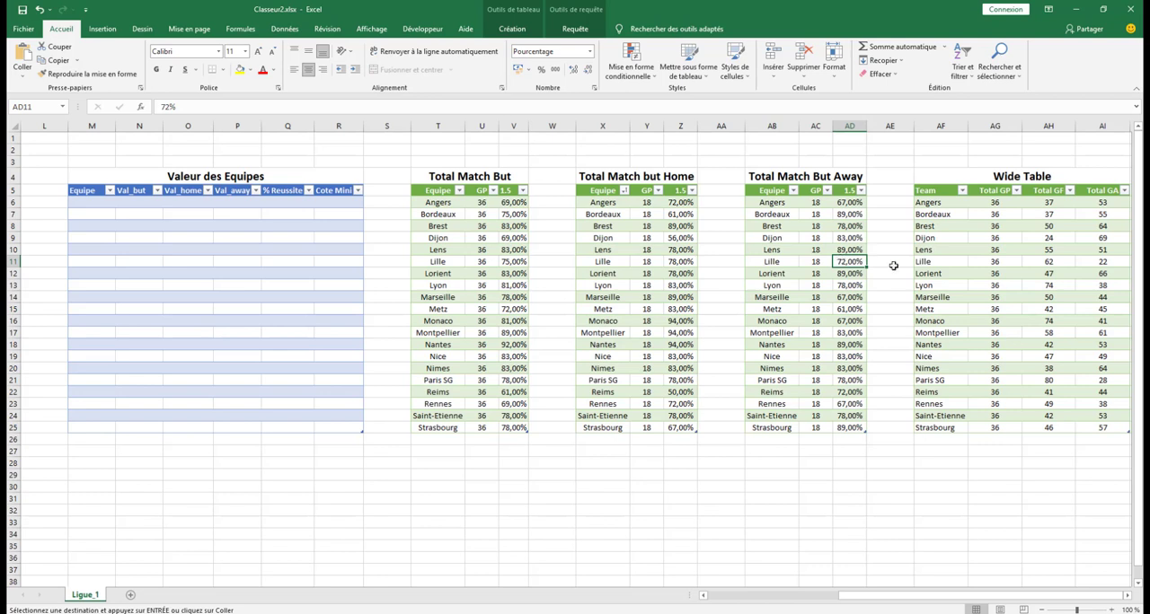
left_click(1026, 263)
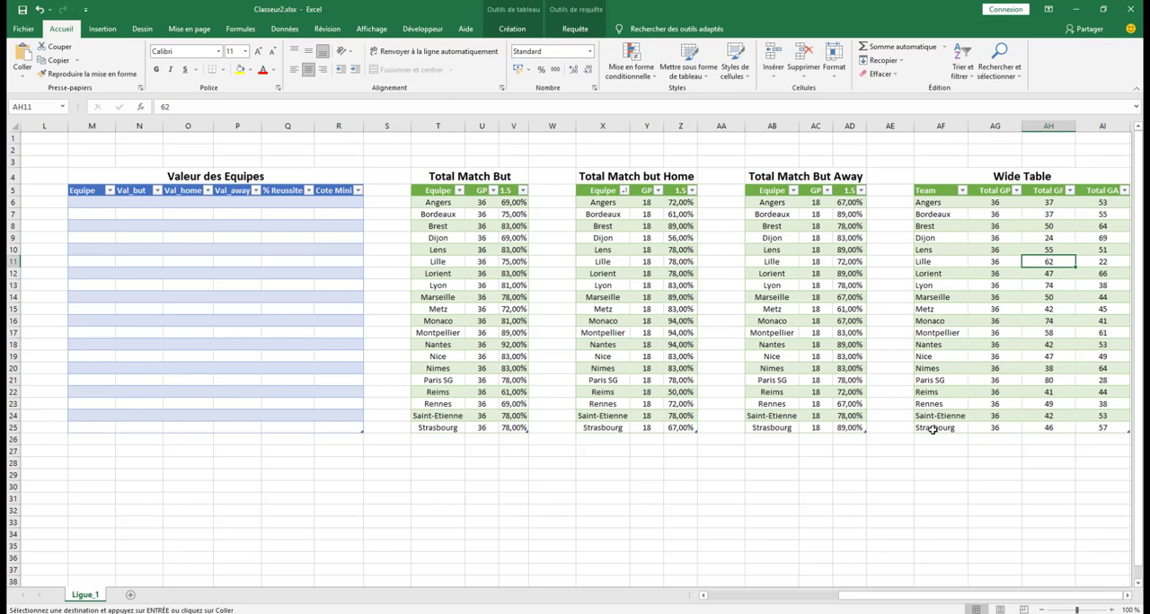
left_click_drag(840, 602, 704, 601)
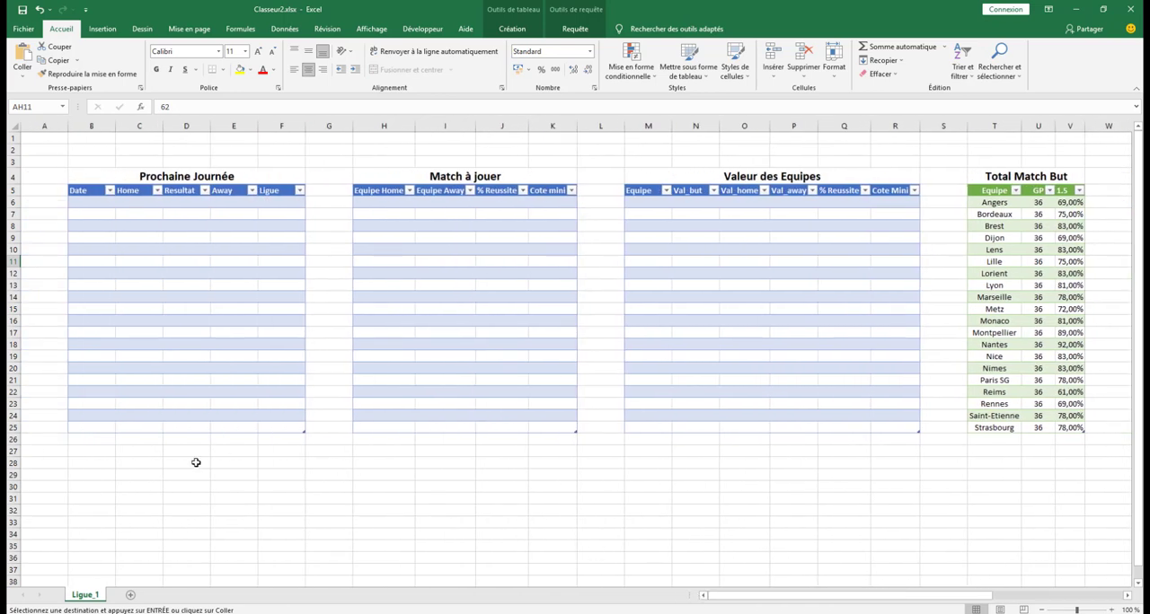
With cell B29 selected, switch to the browser, open all France Ligue 1 matches on SoccerSTATS and copy the page address
left_click(79, 475)
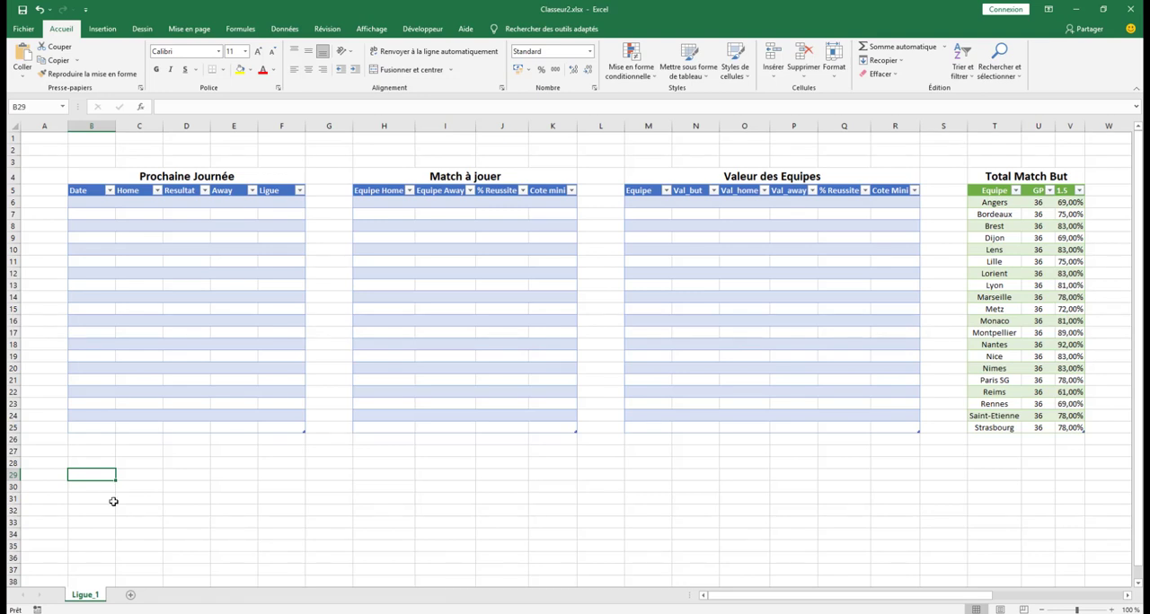
left_click(137, 613)
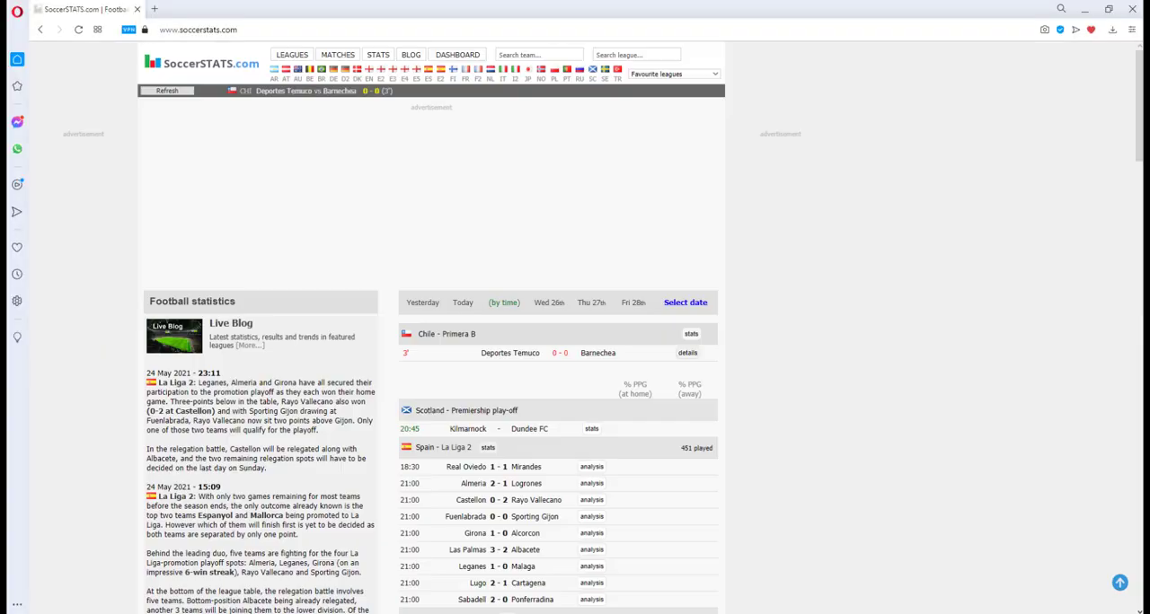
left_click(466, 70)
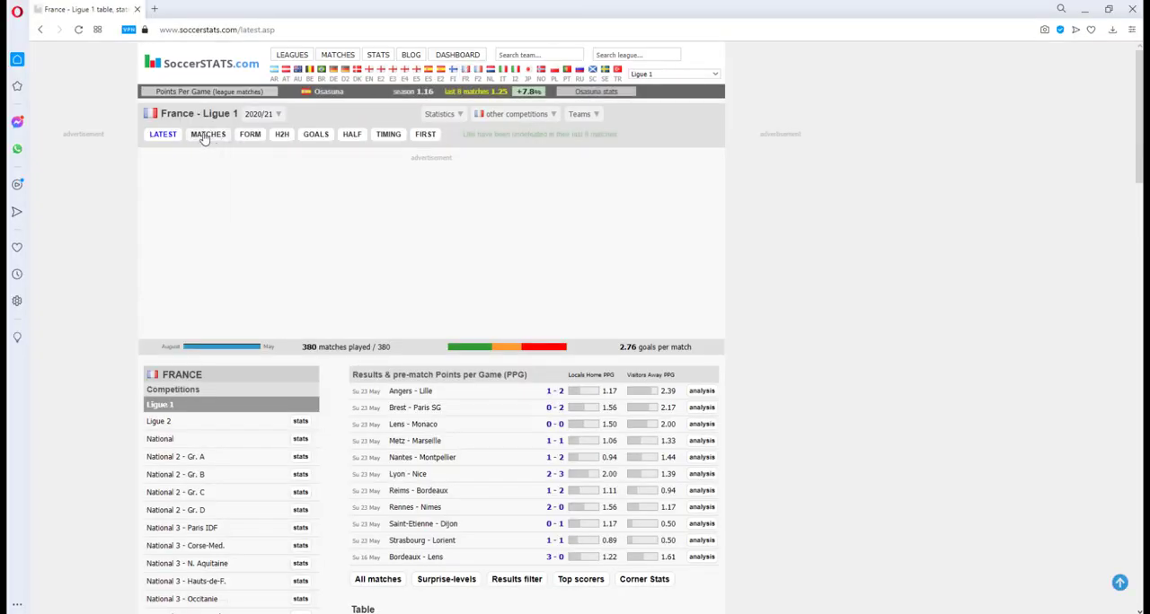
left_click(206, 135)
left_click(529, 353)
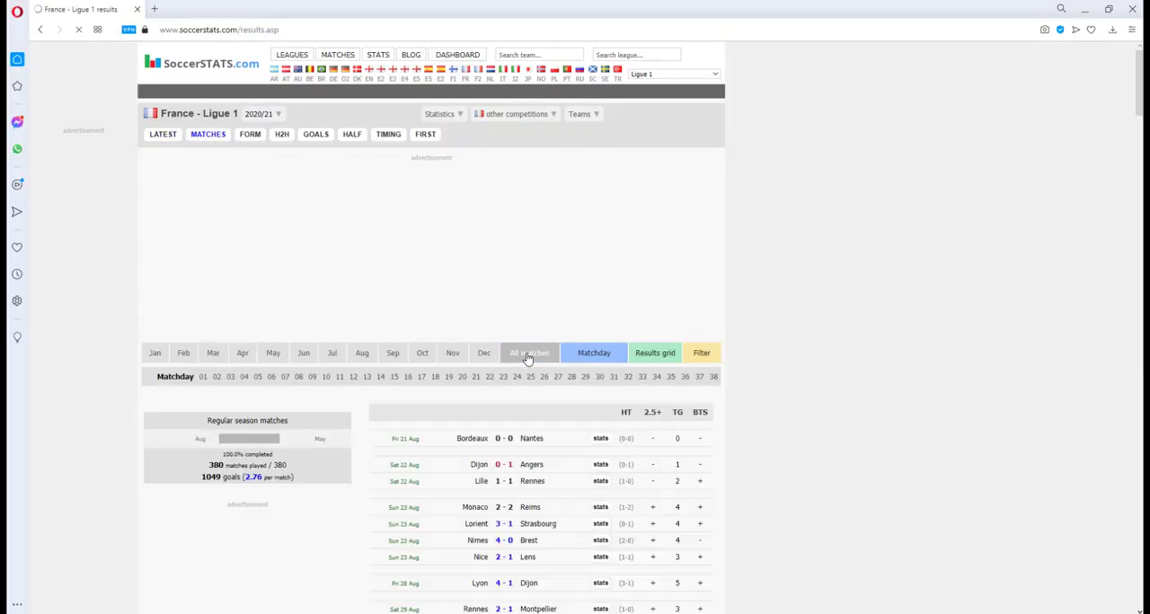
left_click(324, 28)
key("ctrl+c")
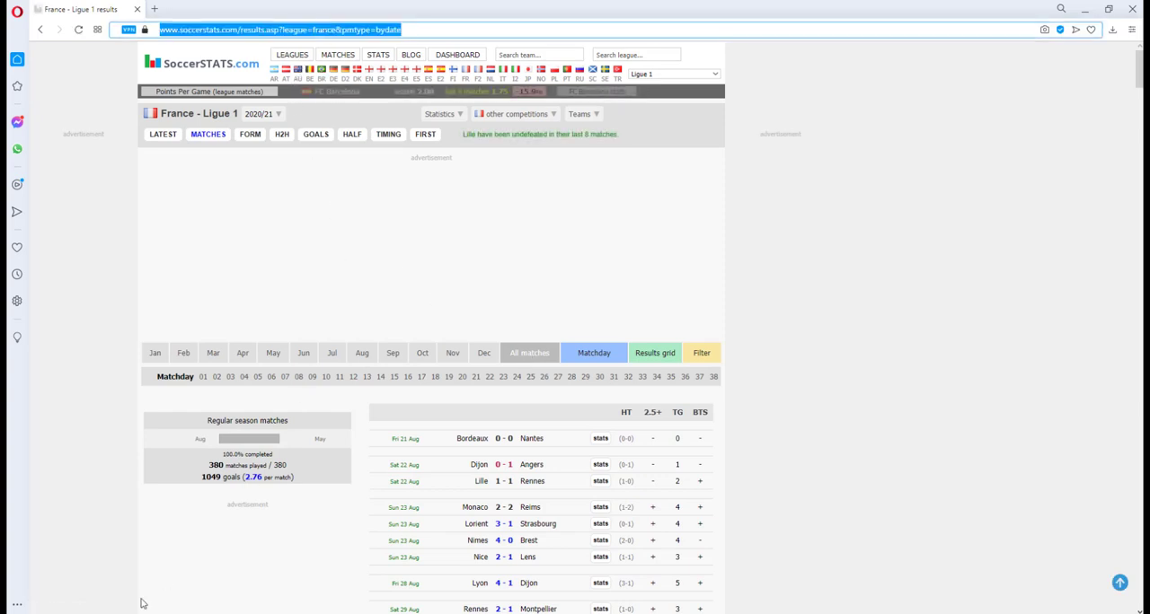
key("alt+Tab")
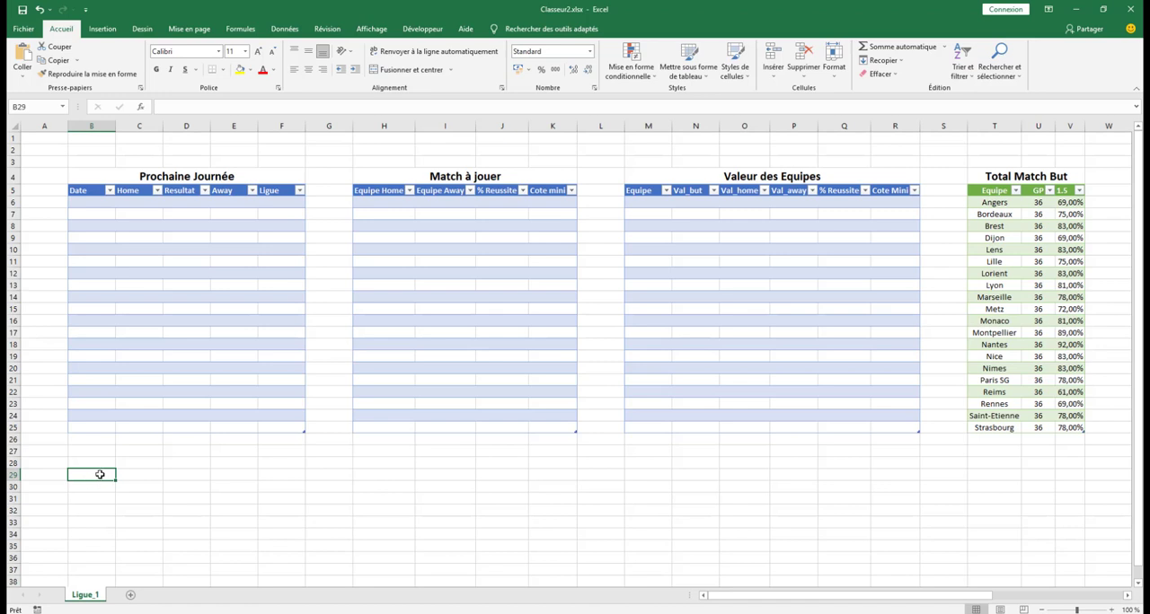
left_click(283, 30)
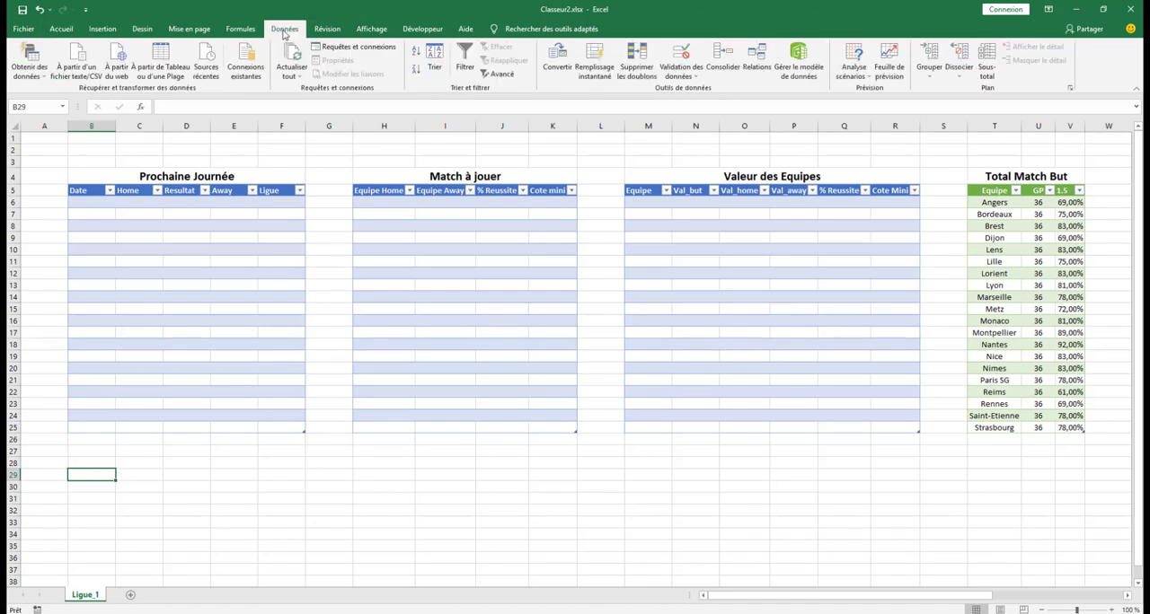
left_click(115, 70)
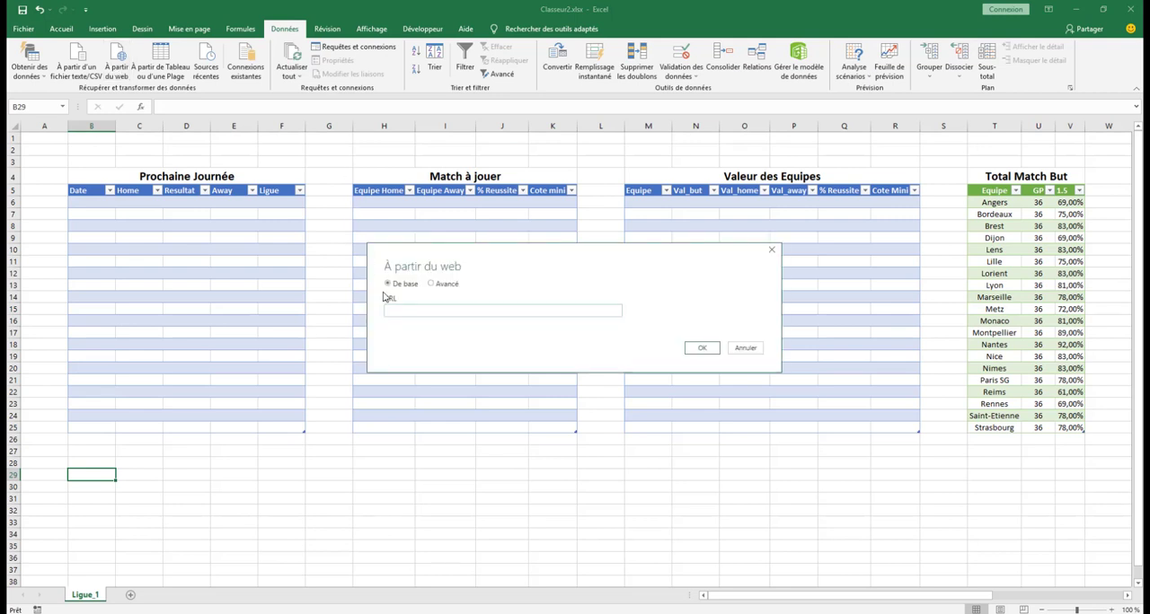
key("ctrl+v")
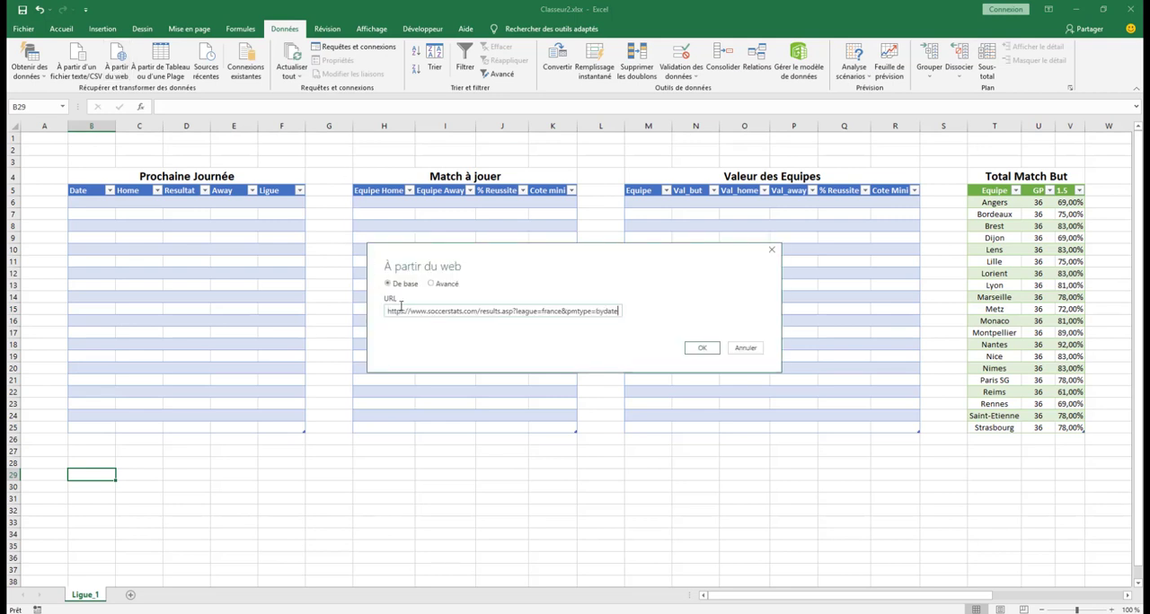
left_click(702, 349)
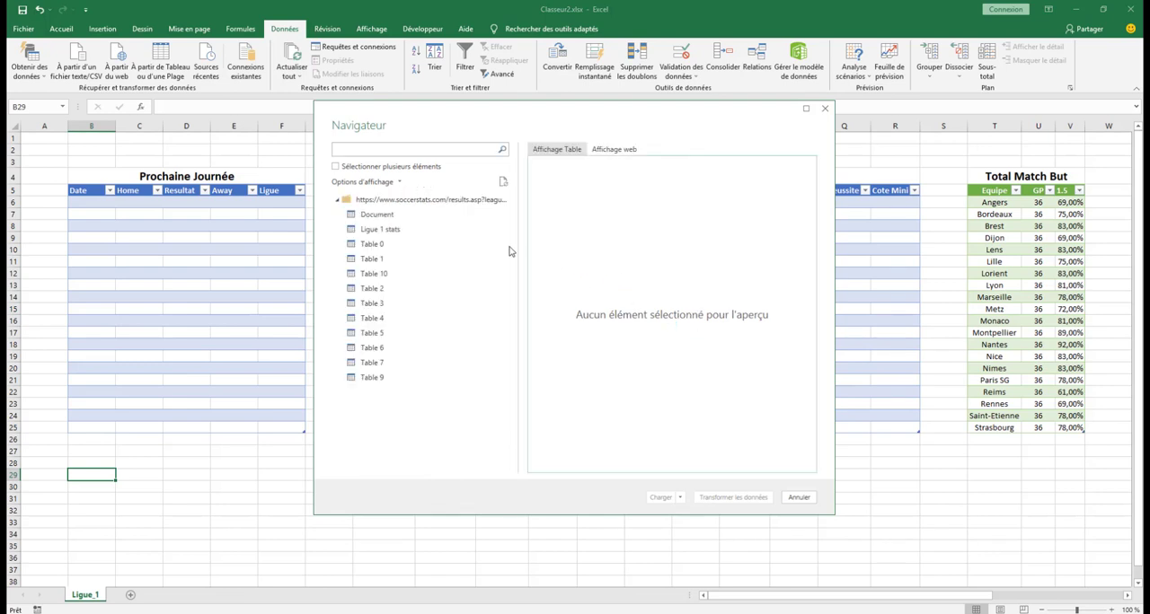
Open Table 1 for data transformation and remove its columns 5, HT, 2.5+, TG and BTS
left_click(463, 265)
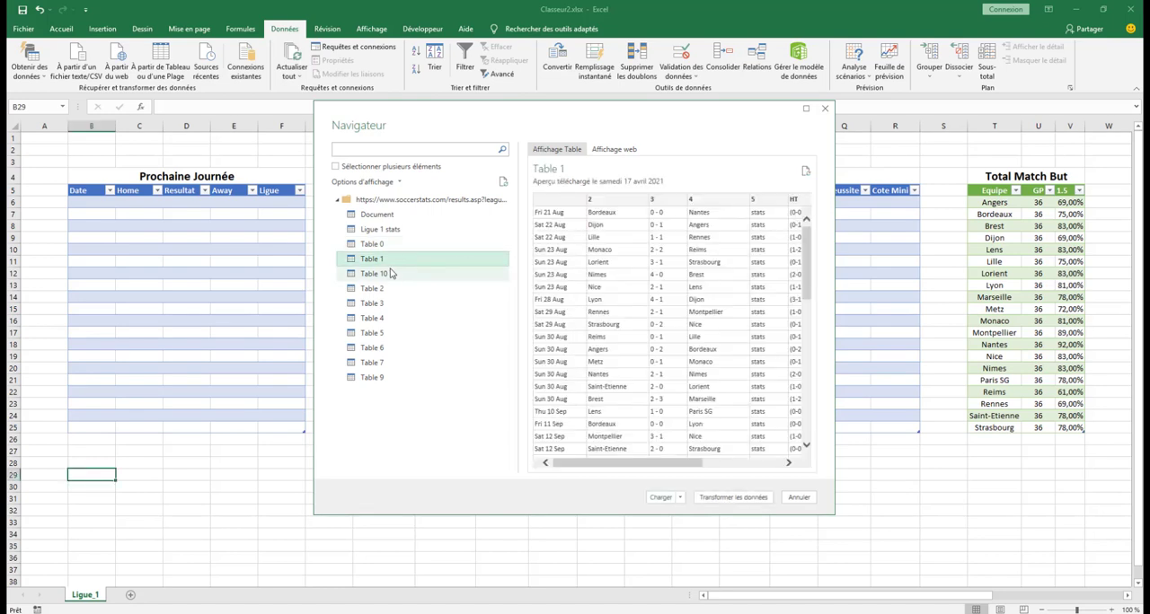
left_click(719, 500)
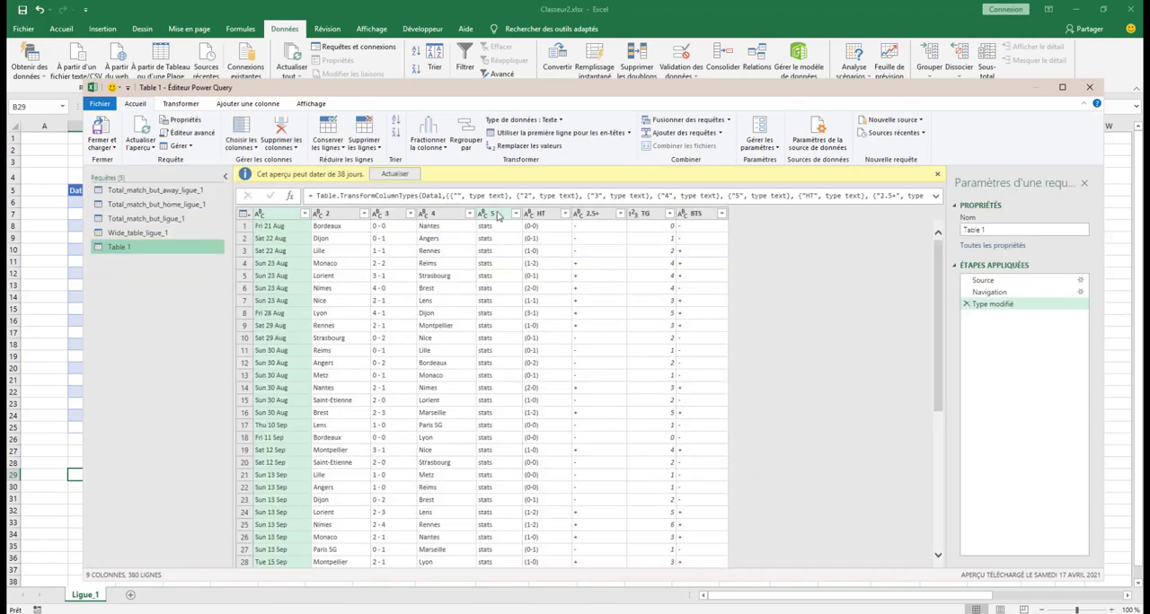
left_click(496, 214)
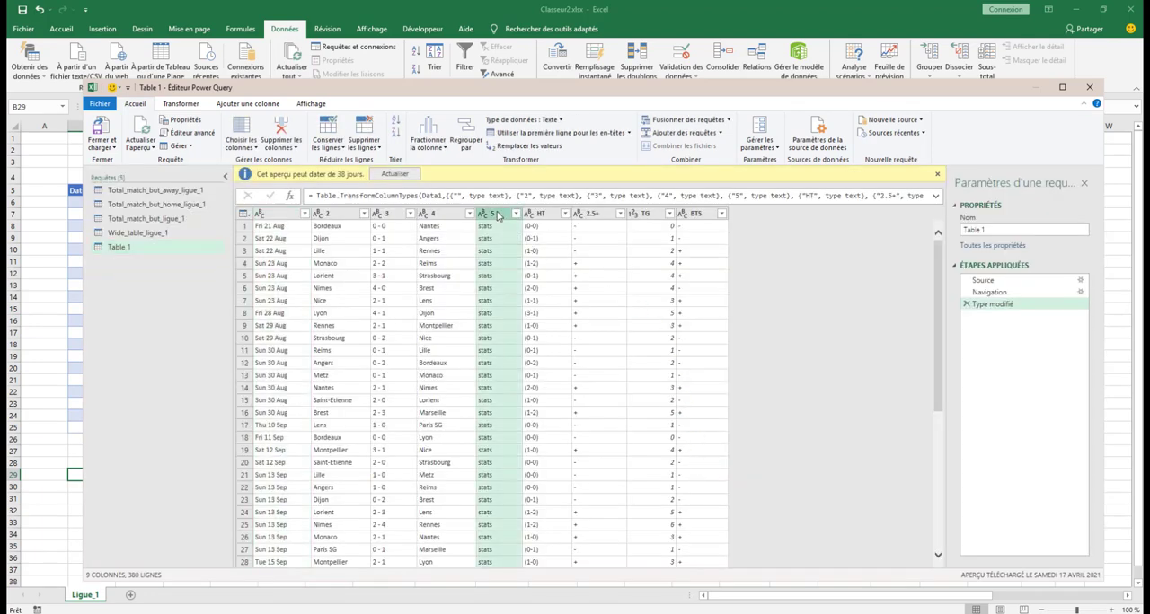
left_click(688, 214, "shift")
left_click(281, 129)
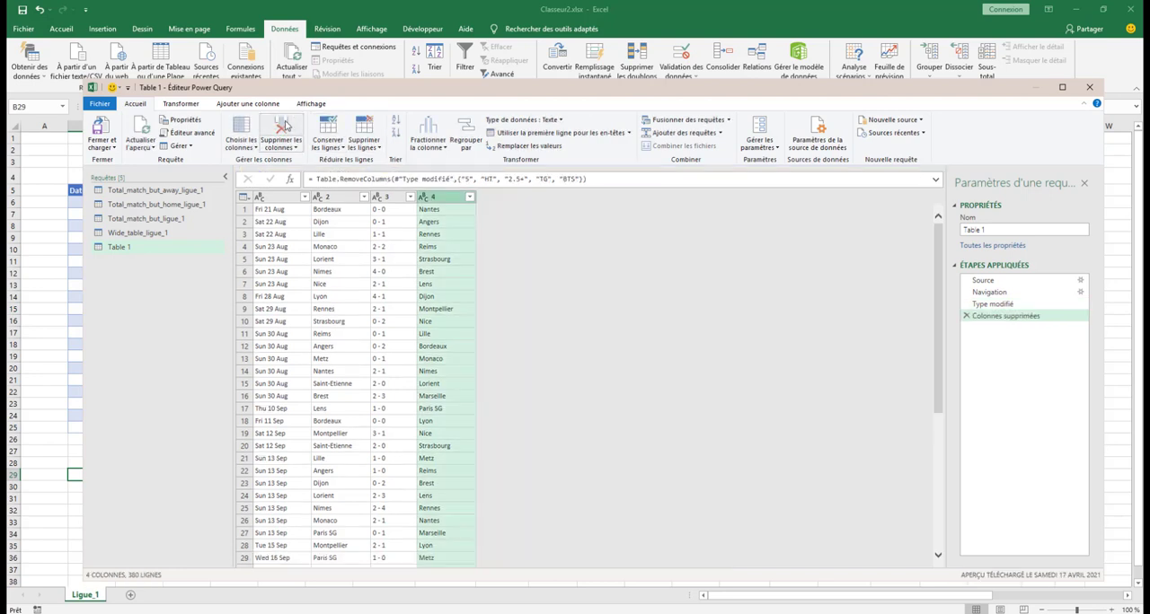
Rename the four remaining columns, in order, as Date, Home, Resultat and Away
double_click(285, 200)
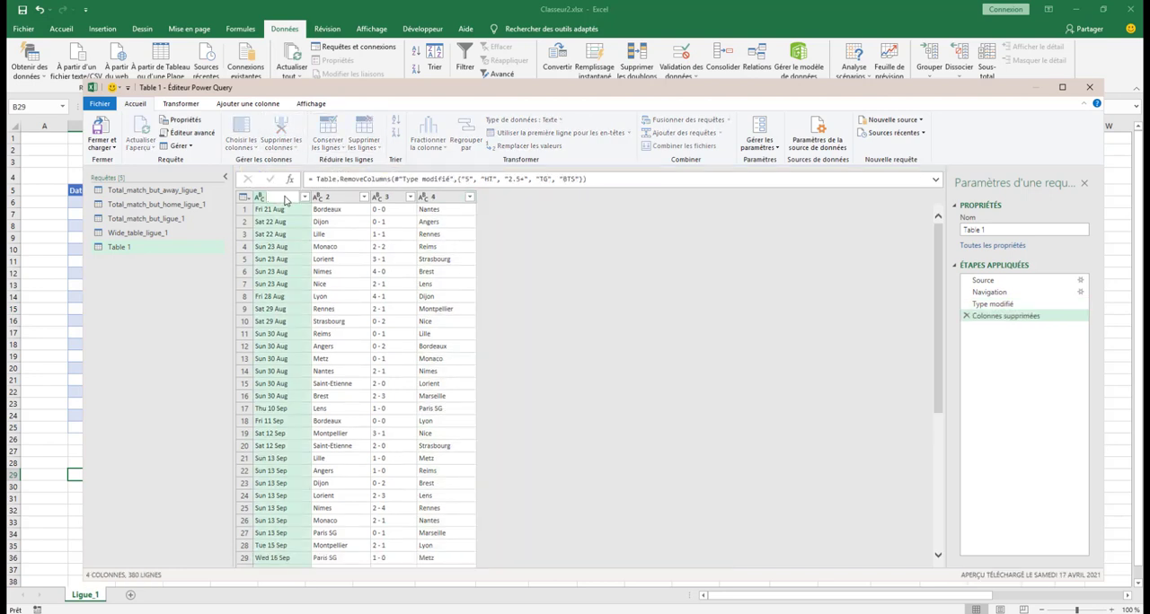
type("Date")
key("Return")
double_click(341, 199)
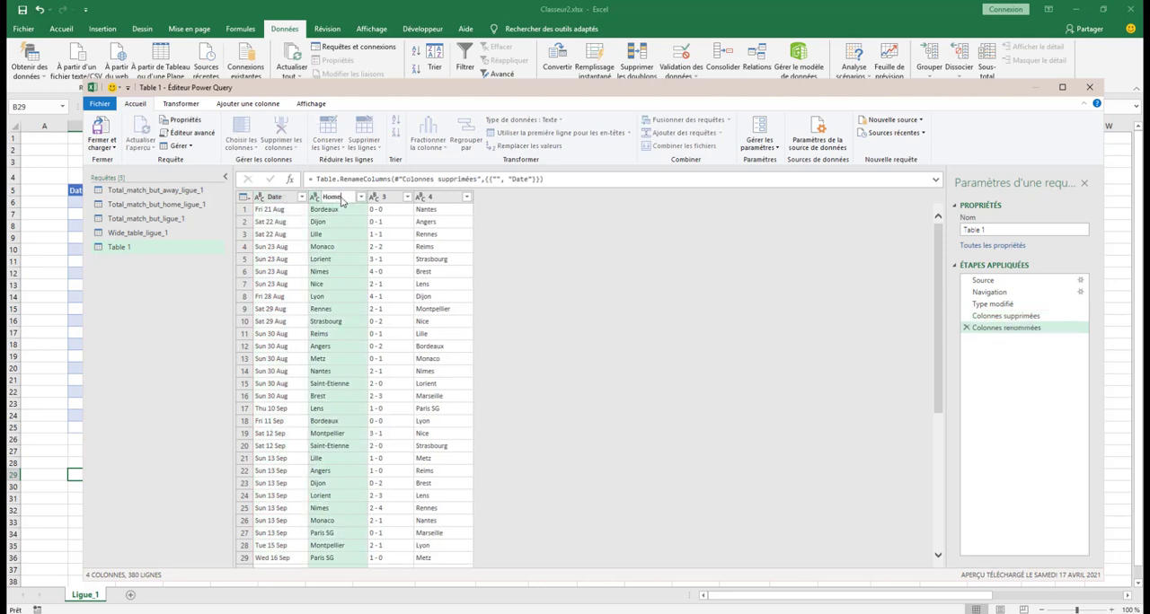
type("Home")
key("Return")
left_click(394, 199)
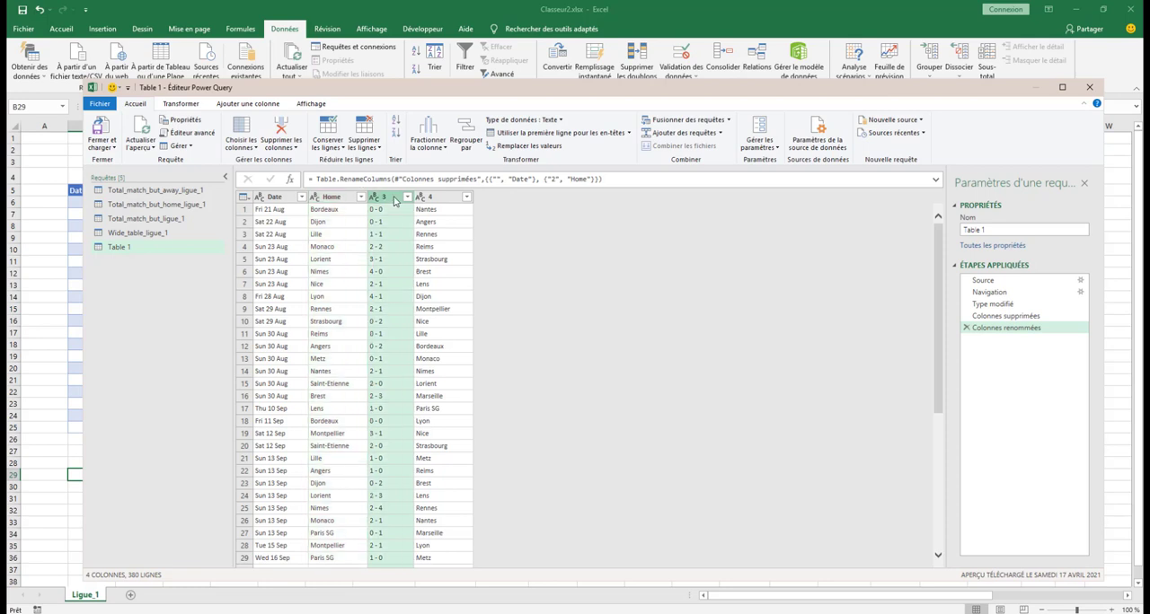
double_click(394, 199)
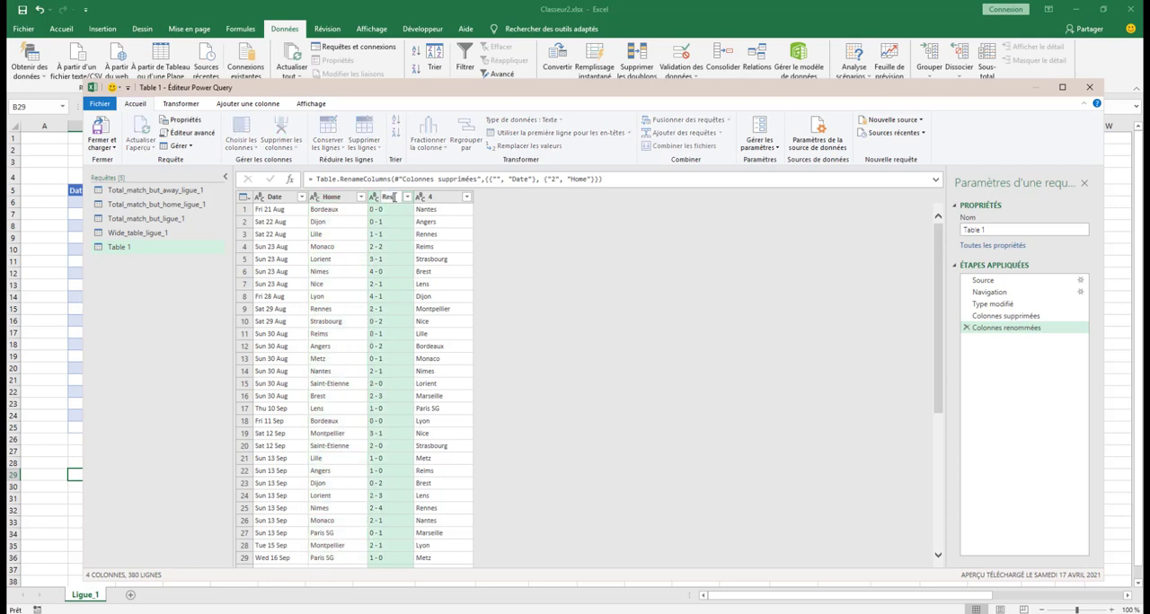
type("Resultat")
left_click(442, 202)
double_click(455, 199)
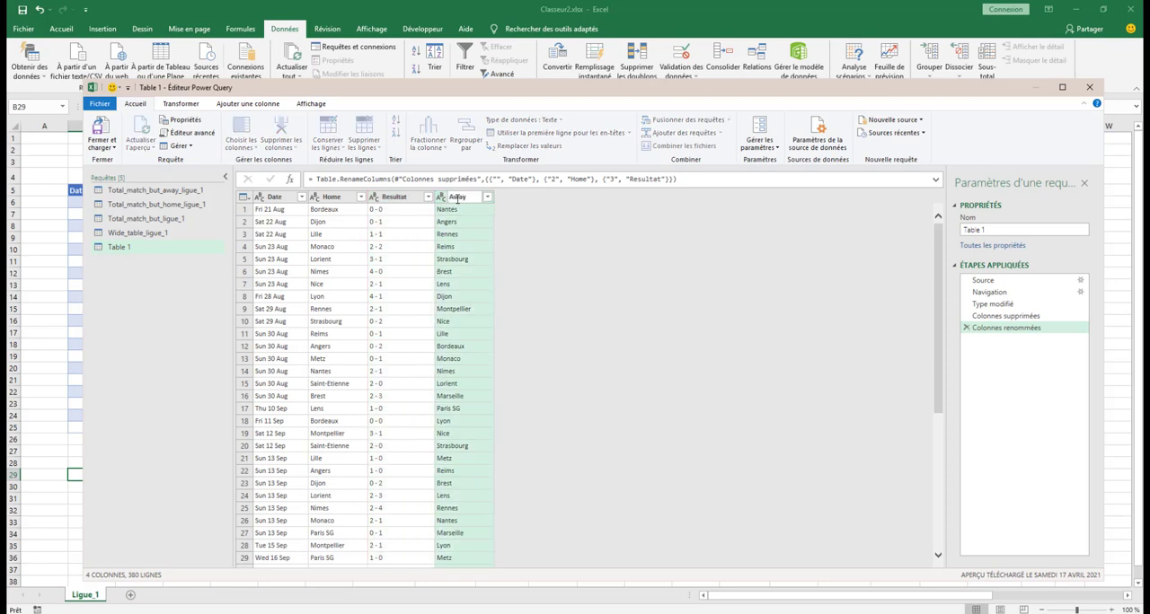
left_click(499, 201)
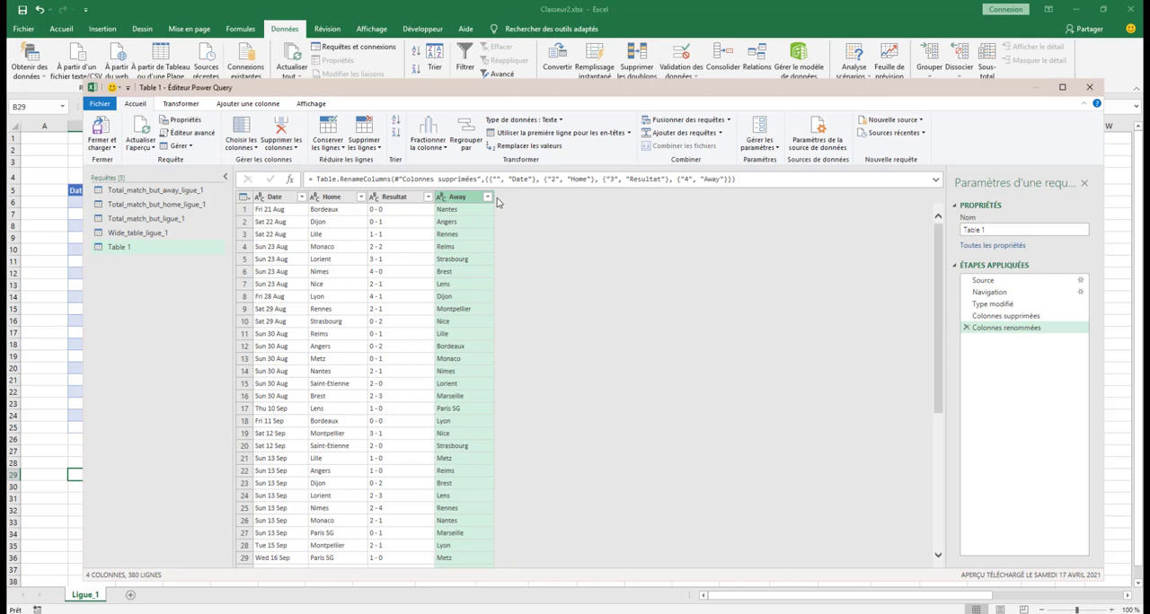
Try changing the Date column's data type from text to Date, and delete that type-change step from the query
left_click(281, 199)
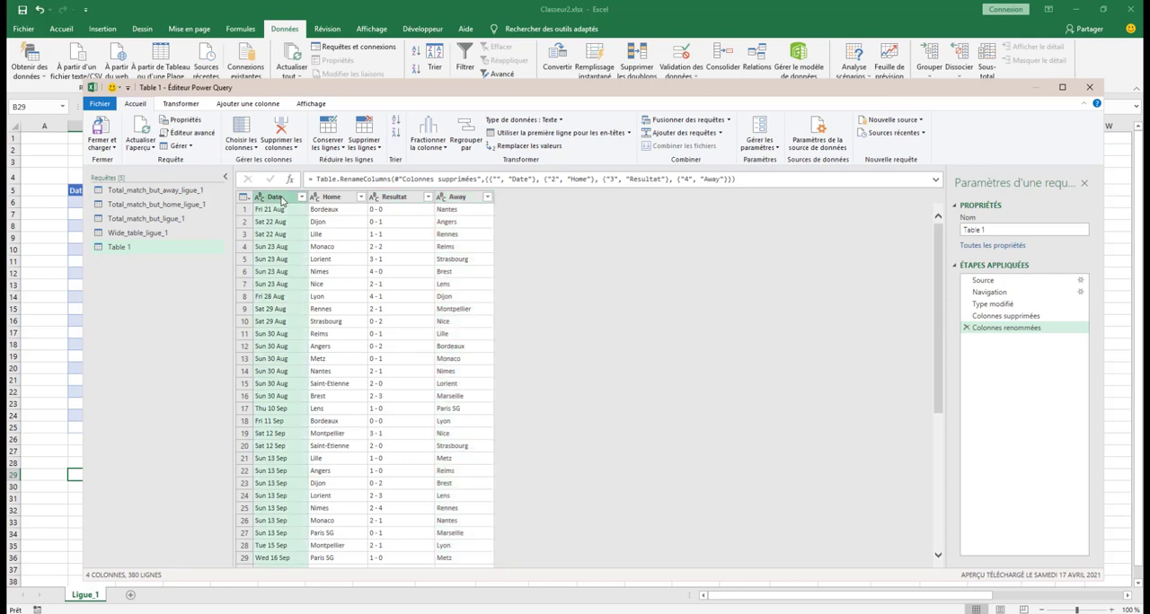
left_click(560, 124)
left_click(518, 203)
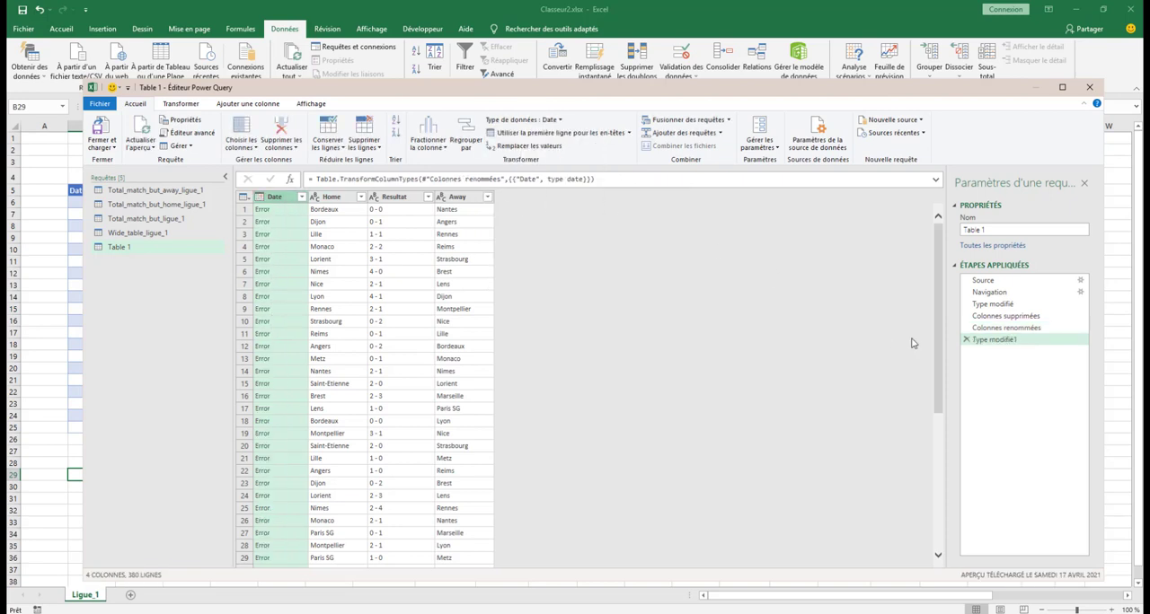
left_click(966, 340)
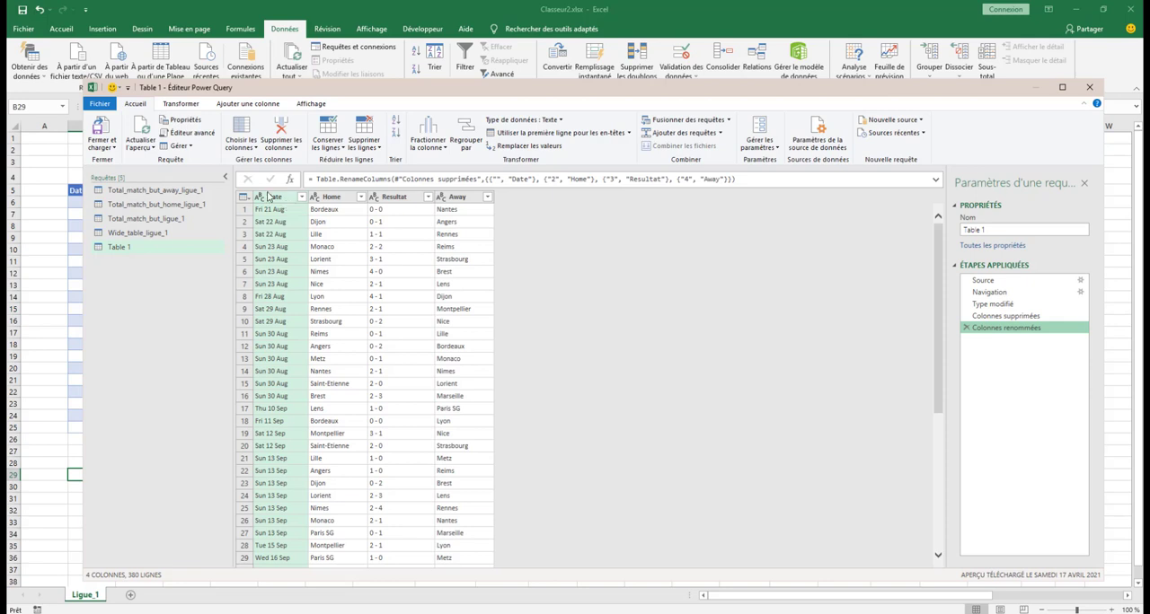
Extract only the last 6 characters of each value in the Date column
left_click(181, 104)
left_click(659, 136)
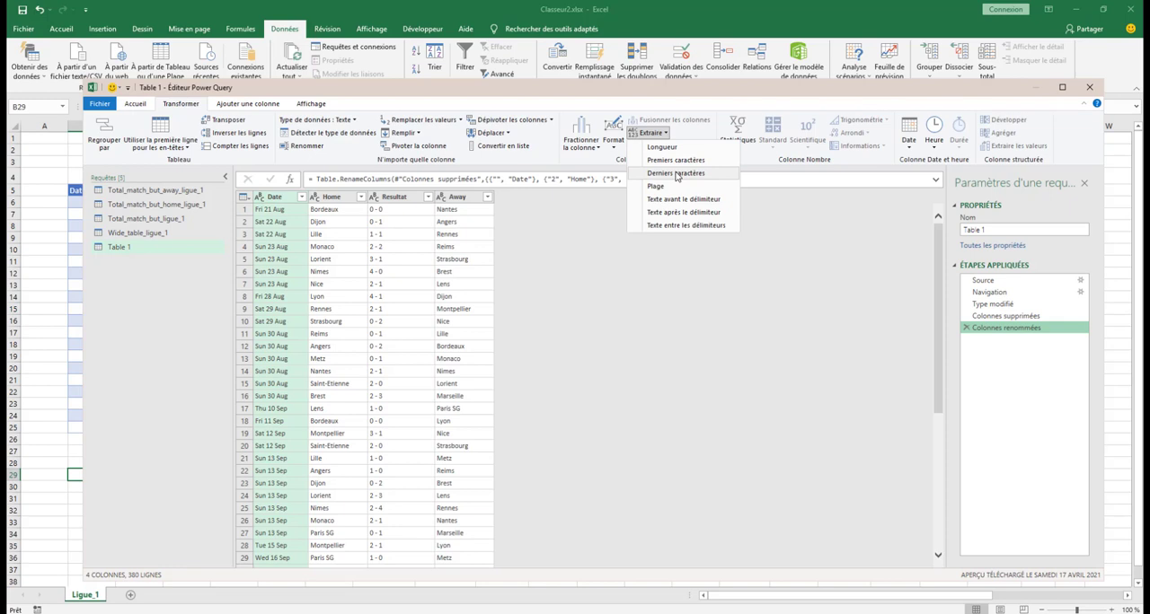
left_click(676, 174)
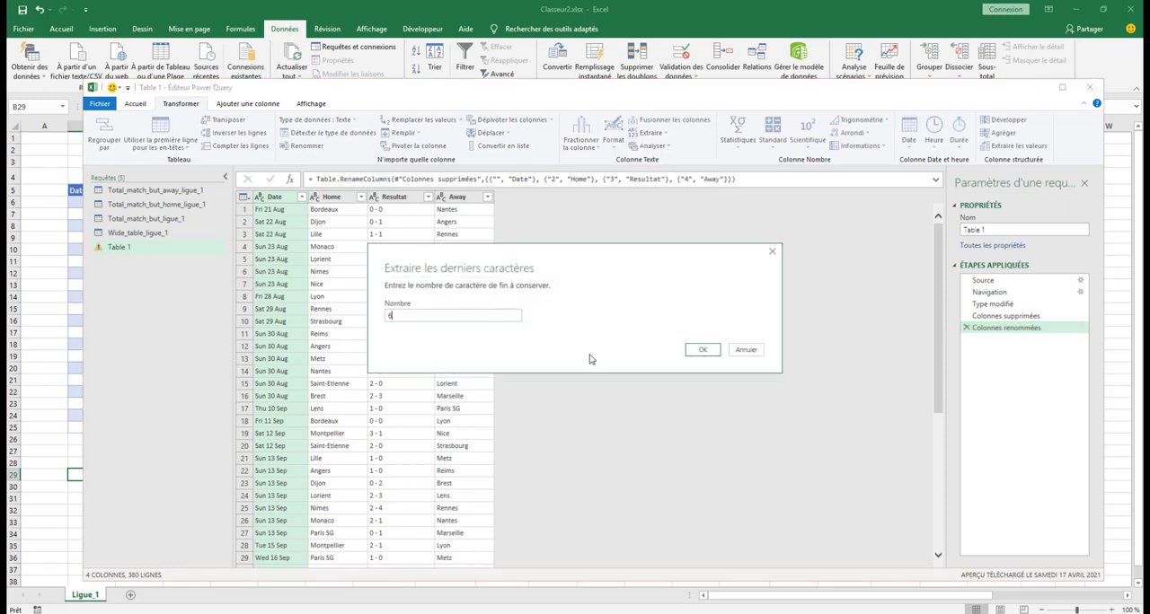
left_click(703, 352)
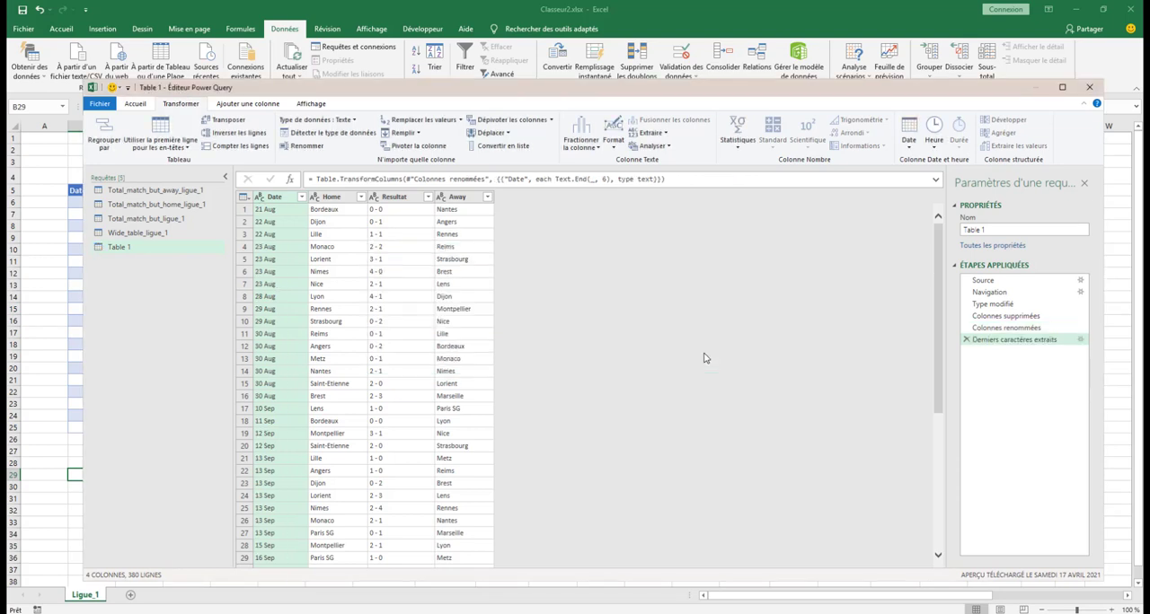
Set the Date column's data type to Date and check the converted dates further down the table
left_click(140, 104)
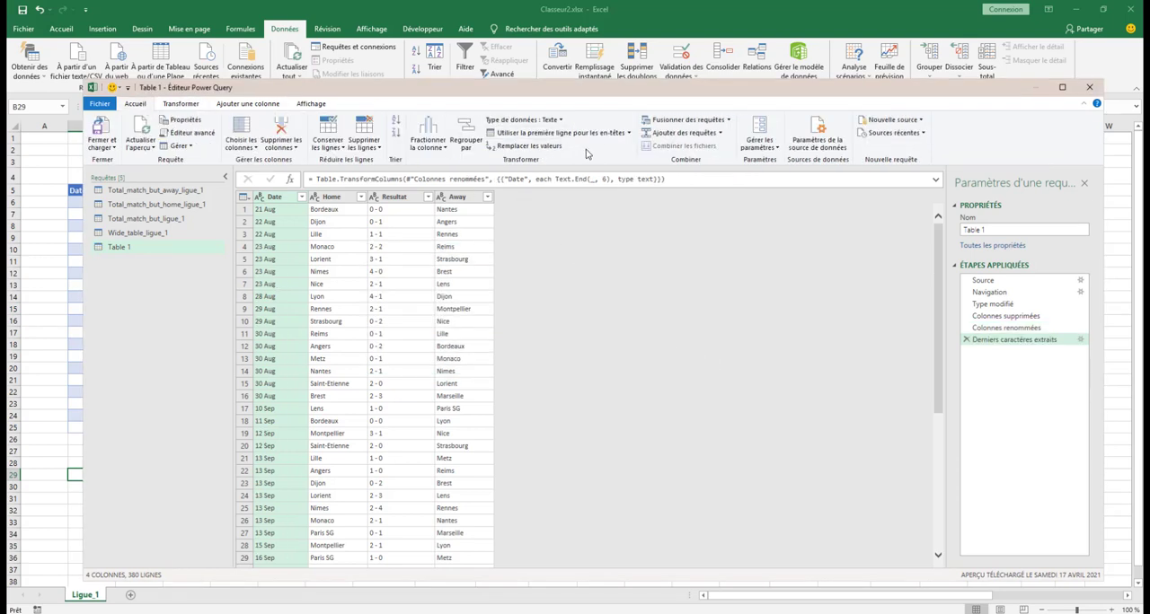
left_click(555, 120)
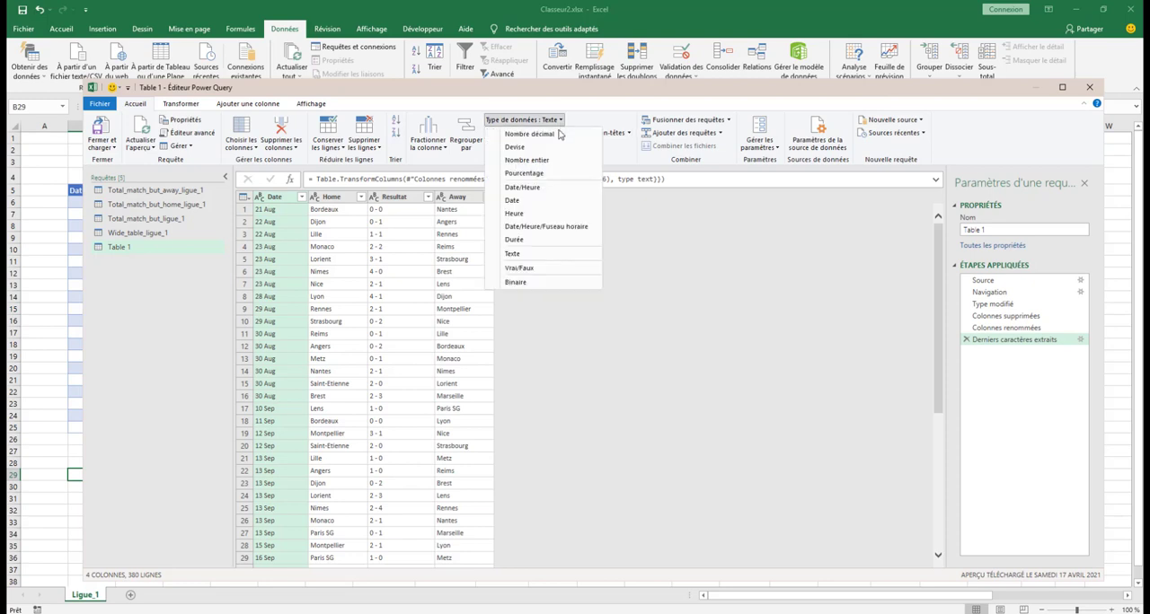
left_click(531, 203)
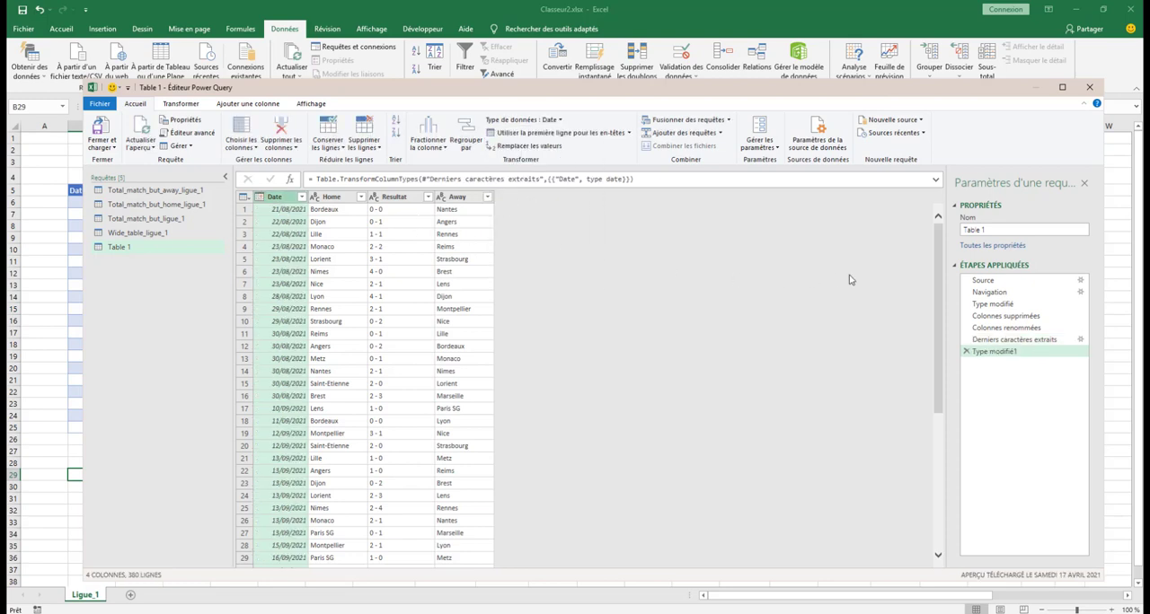
scroll(317, 435, "down", 3)
scroll(317, 436, "down", 20)
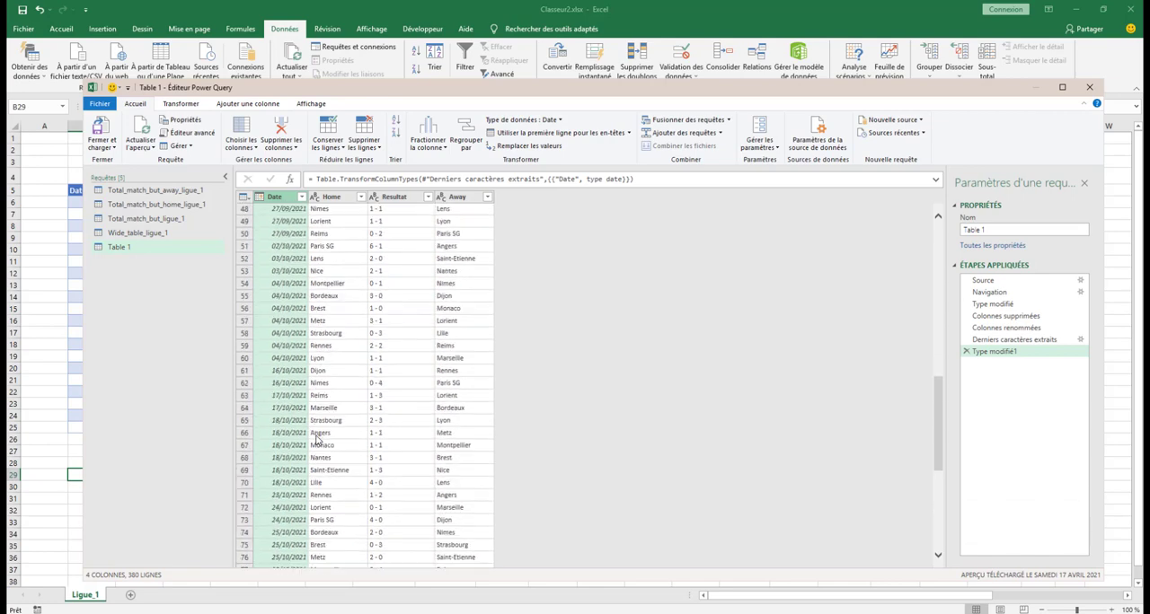
Review the converted dates down the table, and set the Date column's data type back to Text as a new query step
scroll(317, 439, "down", 20)
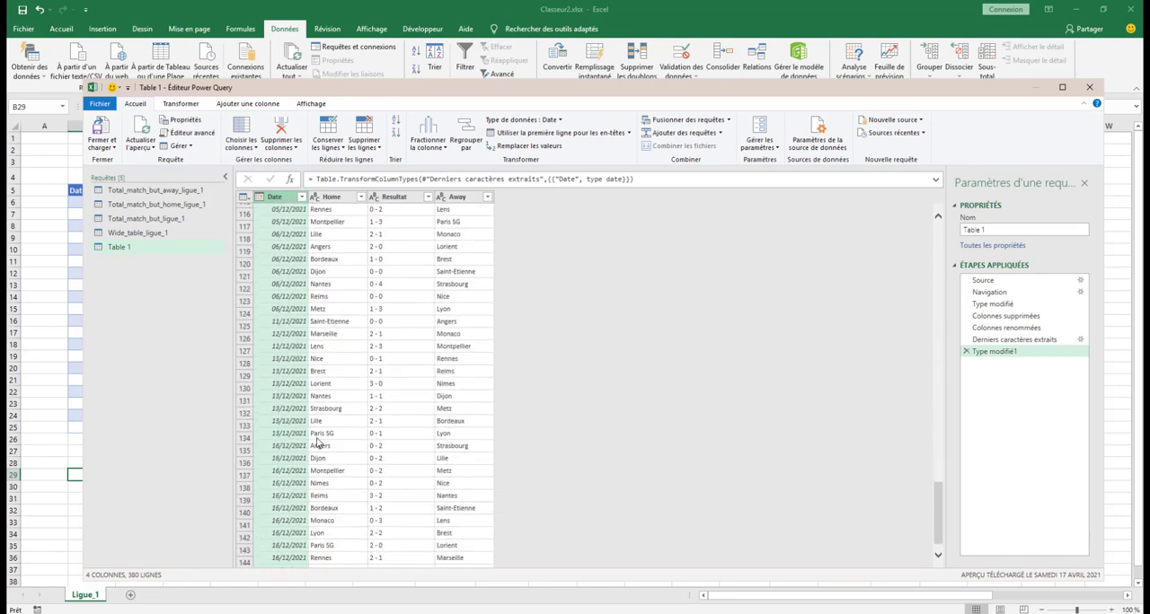
scroll(318, 442, "down", 6)
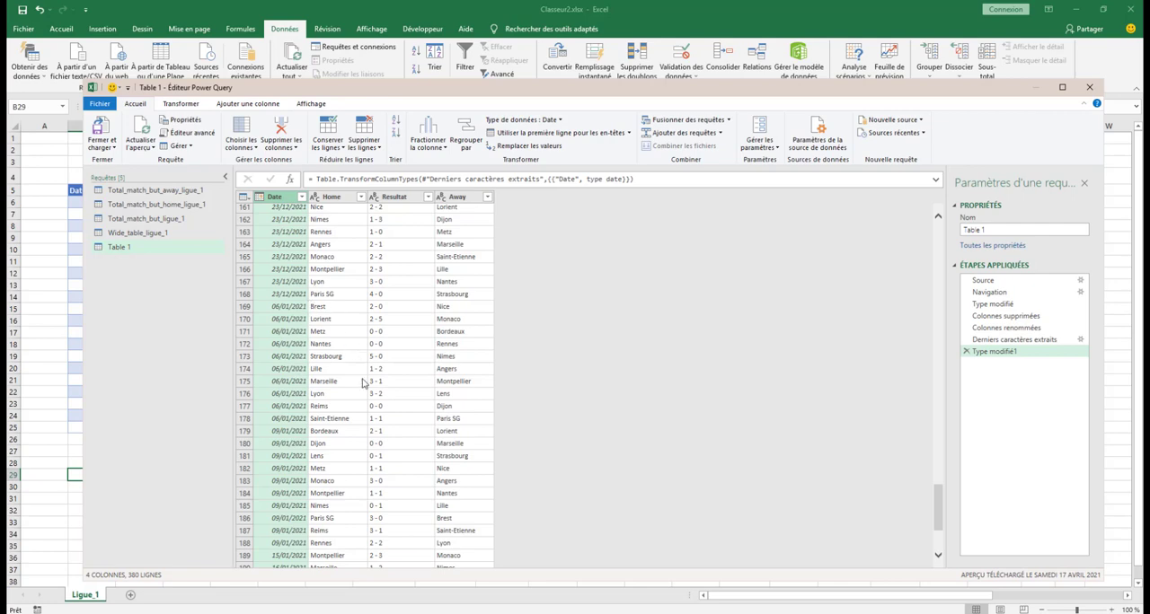
scroll(362, 412, "up", 9)
scroll(363, 414, "up", 20)
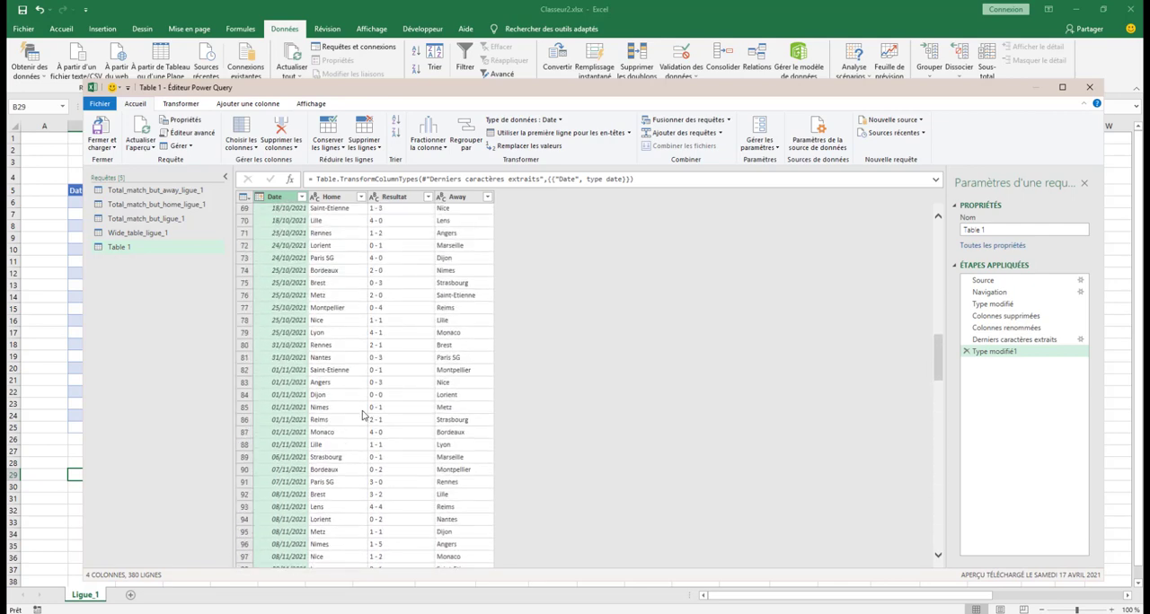
scroll(364, 414, "up", 14)
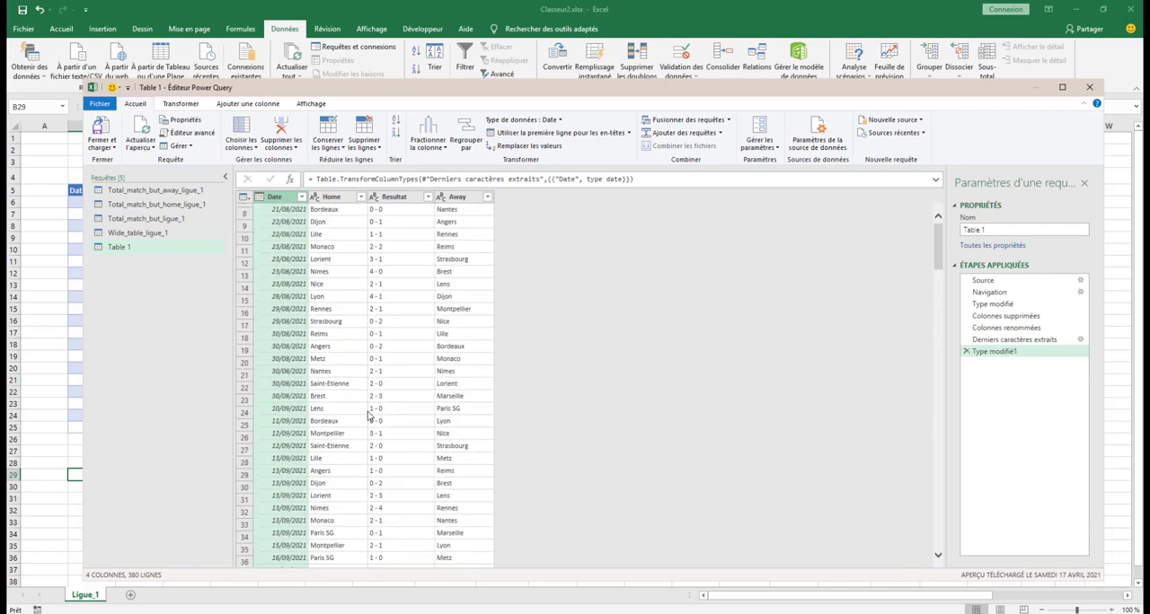
left_click(561, 120)
left_click(513, 255)
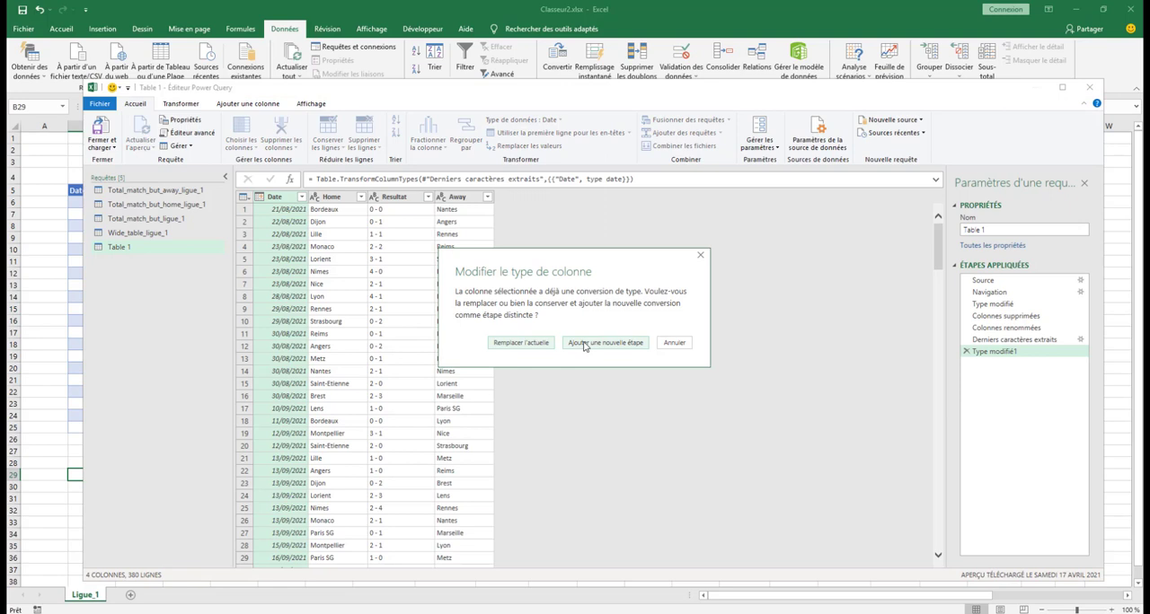
left_click(584, 343)
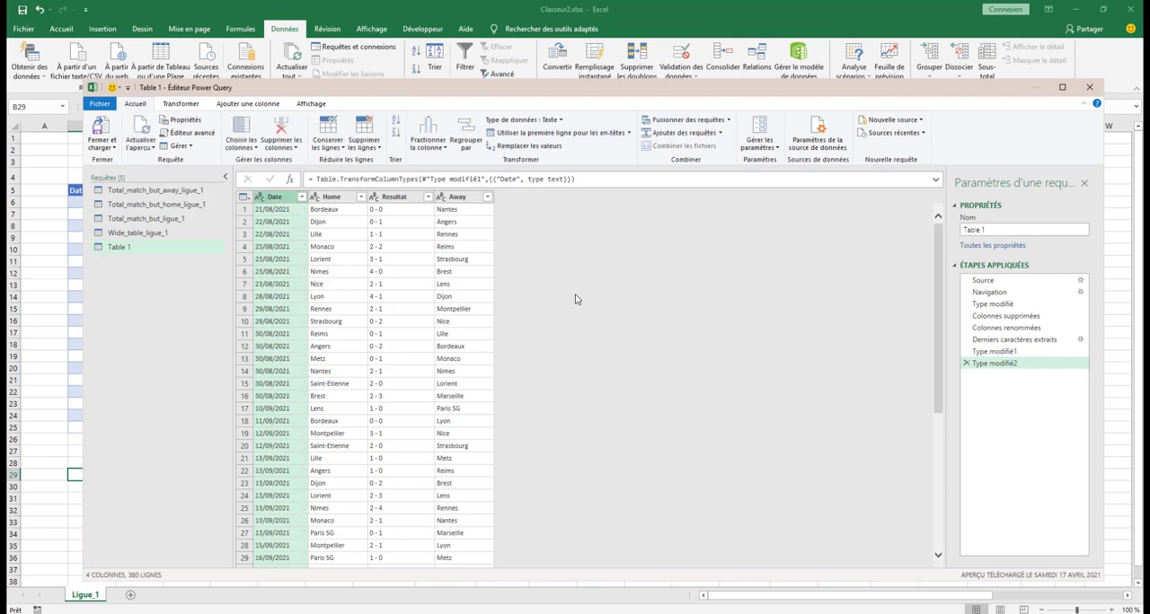
Replace 08/2021 with 08/2020 in the Date column
left_click(537, 148)
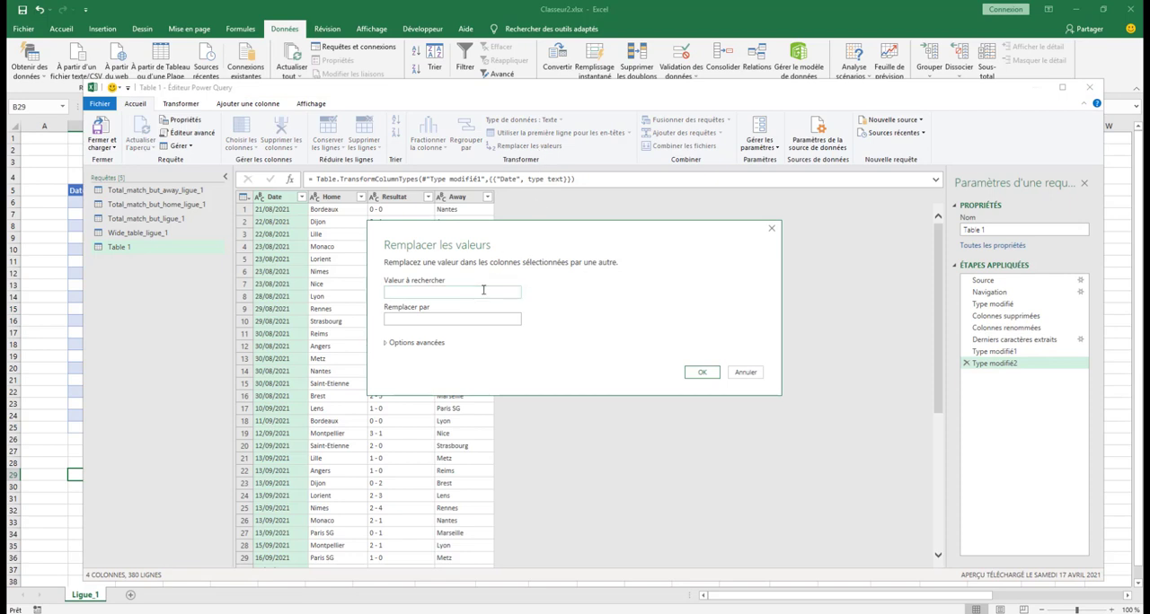
type("08/2021")
left_click(465, 320)
type("08/2020")
left_click(702, 372)
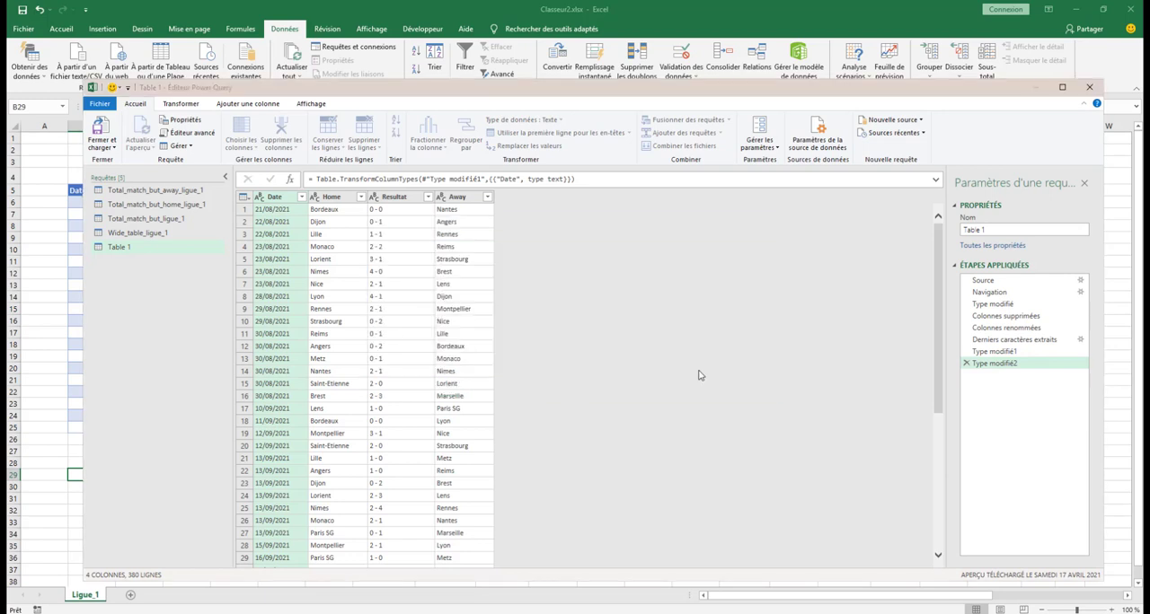
Replace 09/2021 with 09/2020 in the Date column
left_click(528, 147)
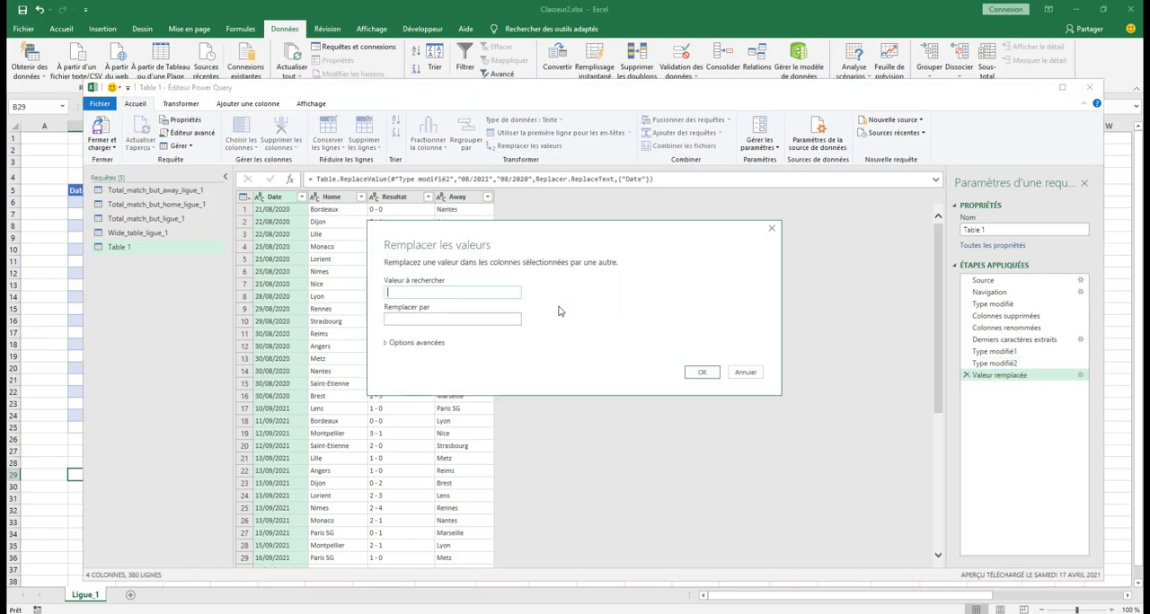
type("09/2021")
left_click(514, 323)
type("09/2020")
left_click(703, 375)
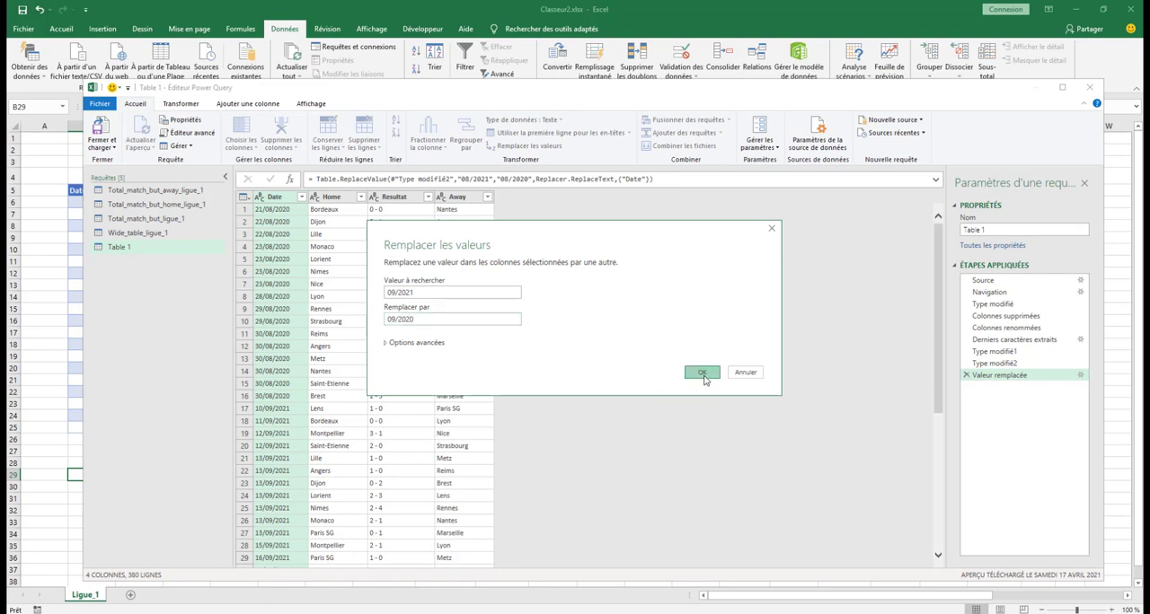
Replace 10/2021 with 10/2020 in the Date column
left_click(528, 146)
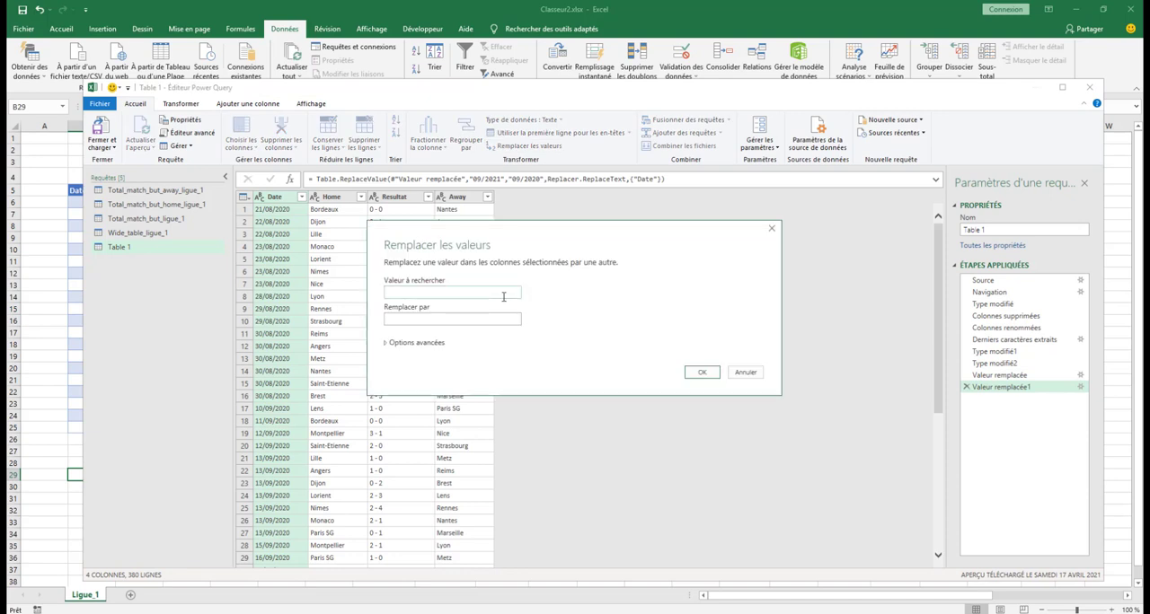
type("10/2021")
left_click(479, 319)
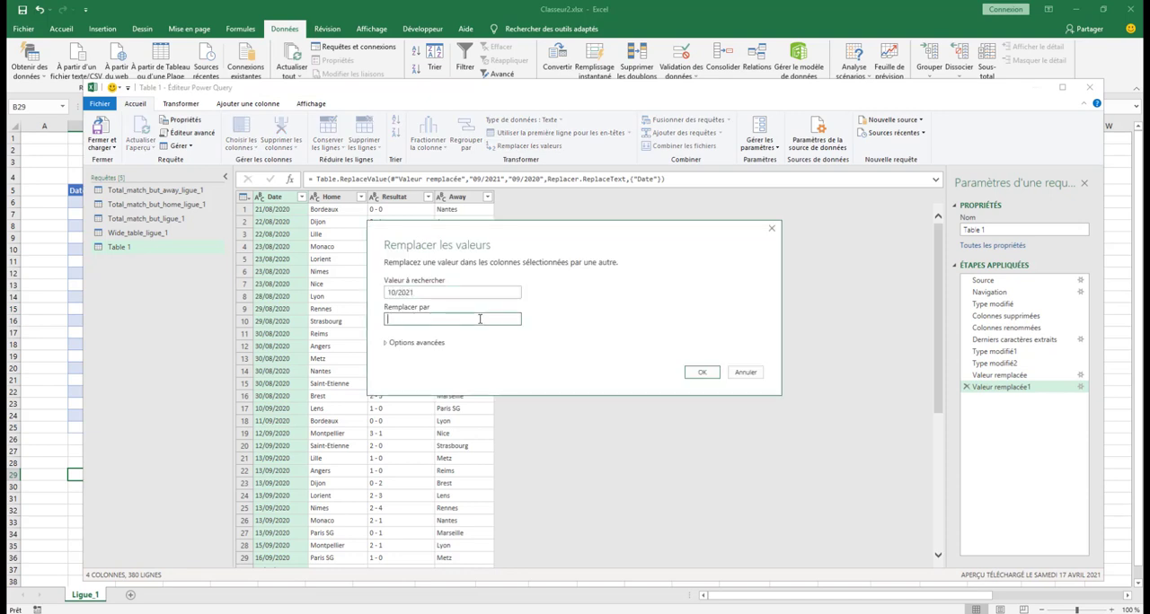
type("10/202")
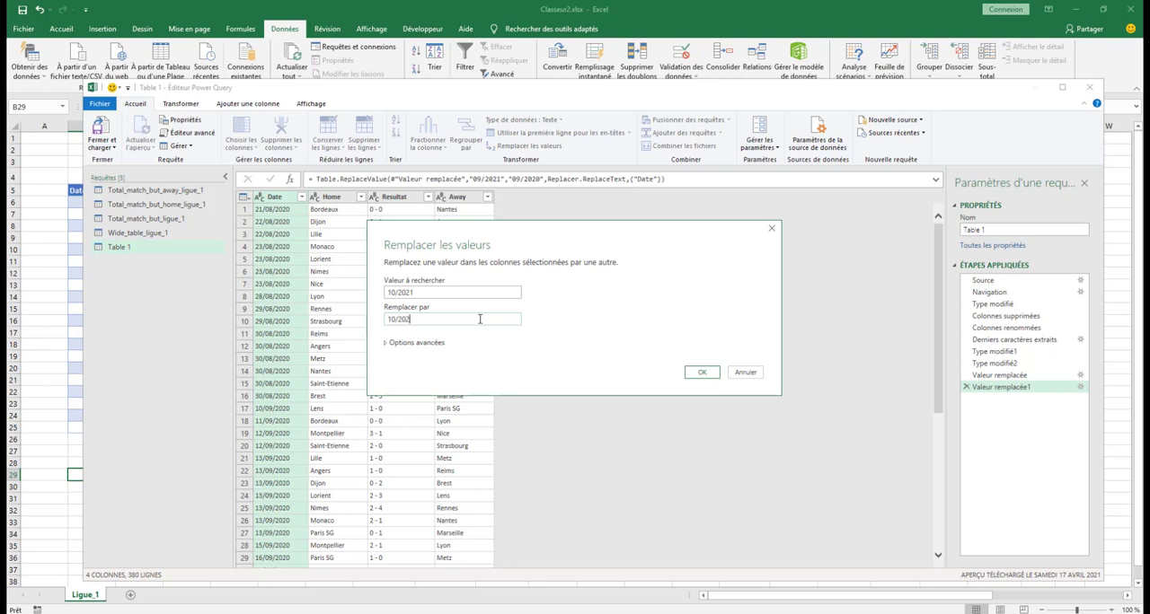
type("0")
left_click(697, 371)
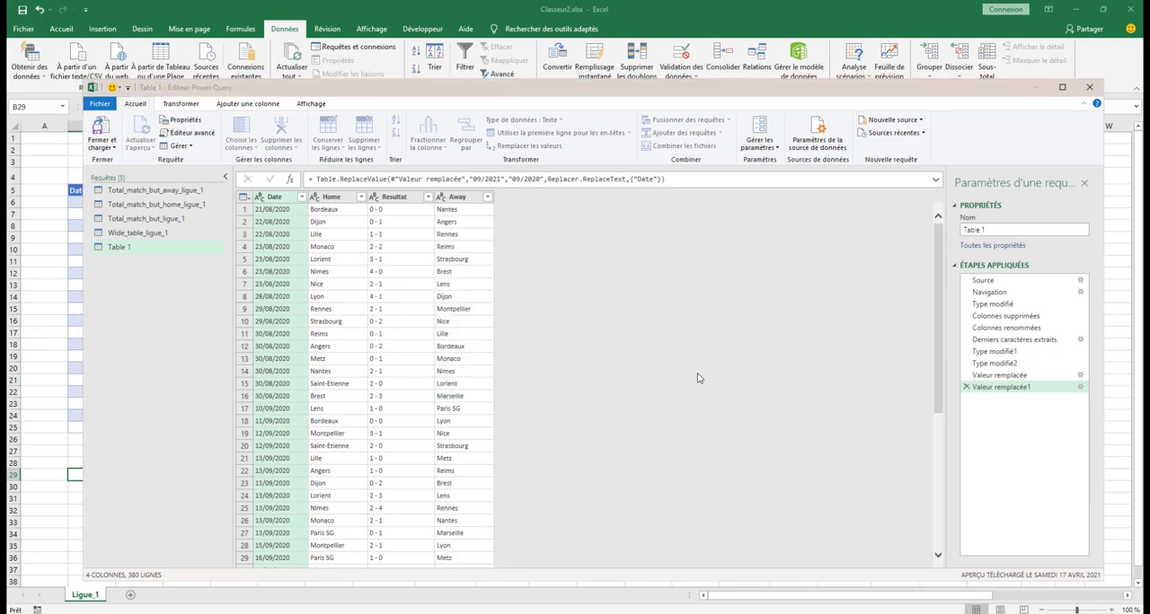
Replace 11/2021 with 11/2020 in the Date column
left_click(542, 150)
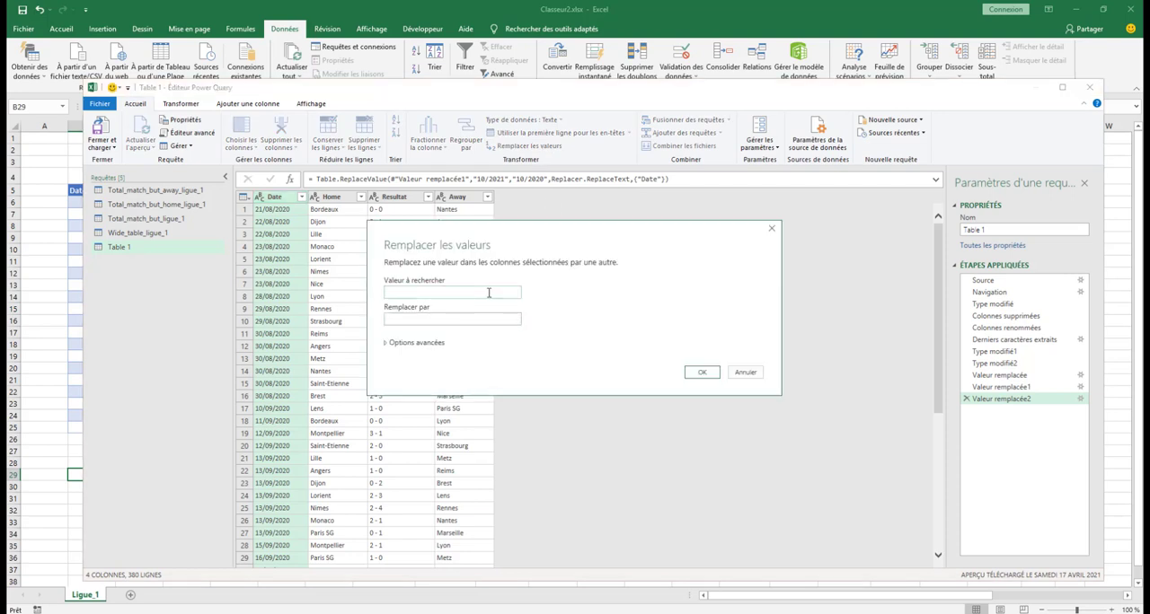
type("11/21021")
left_click(493, 322)
type("11/20")
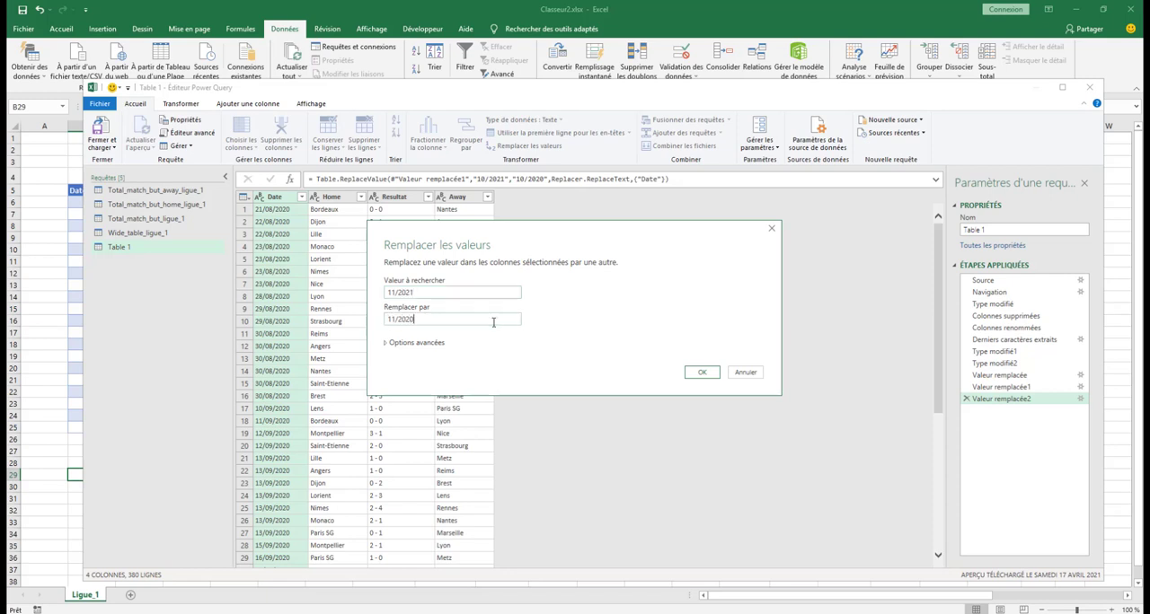
left_click(703, 374)
Replace 12/2021 with 12/2020 in the Date column
left_click(532, 146)
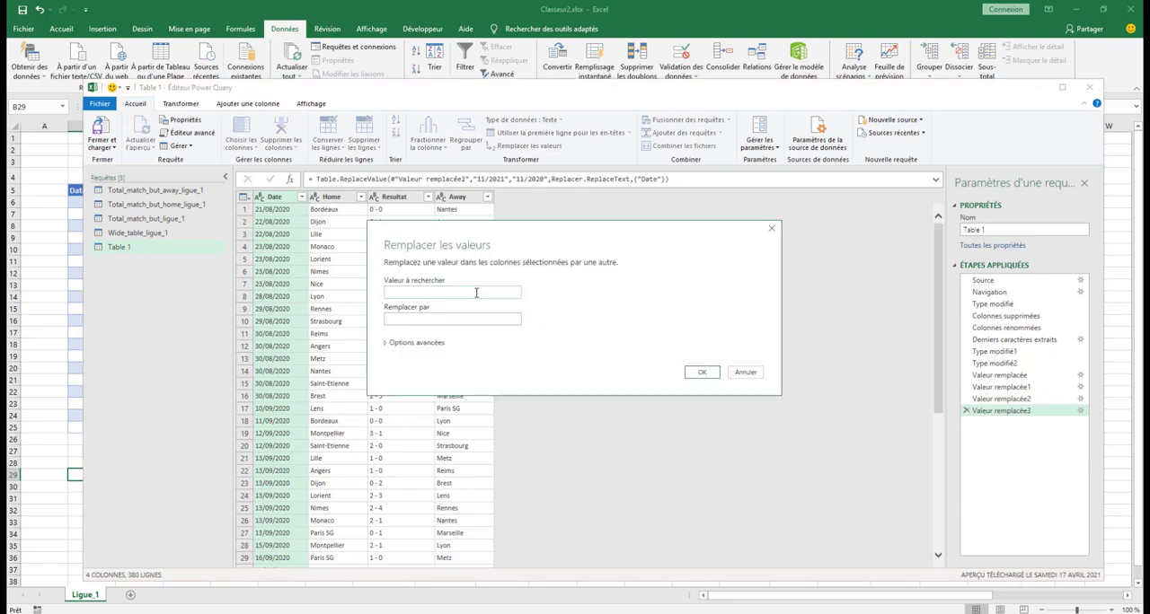
type("12/2021")
left_click(467, 323)
type("12/2020")
left_click(701, 372)
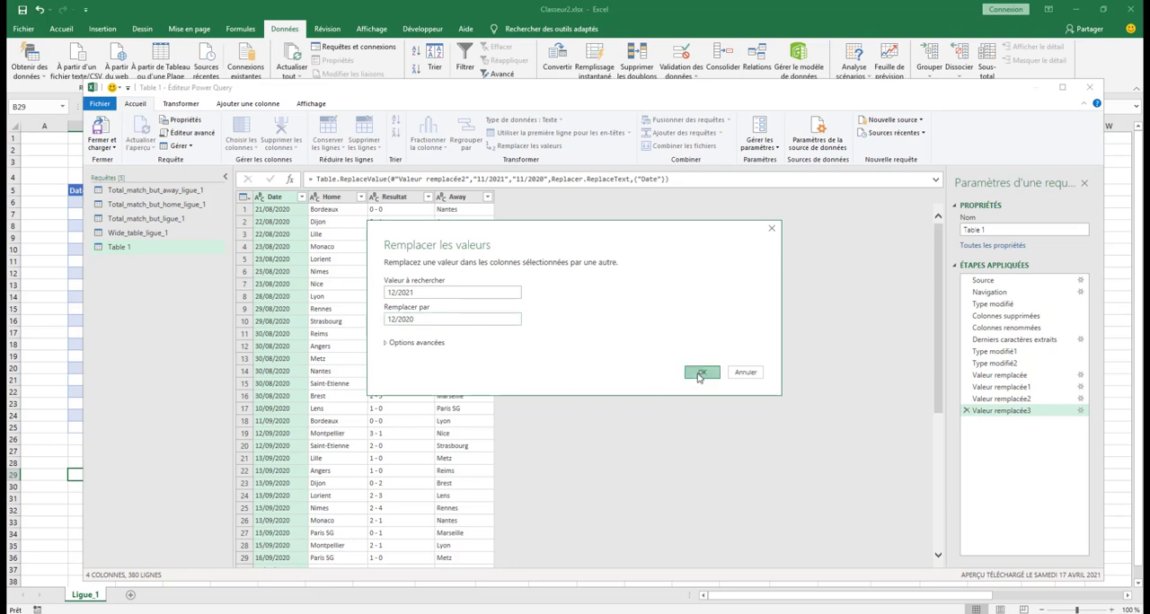
Check the years in the Date column from the August matches through to the January matches
scroll(308, 338, "down", 10)
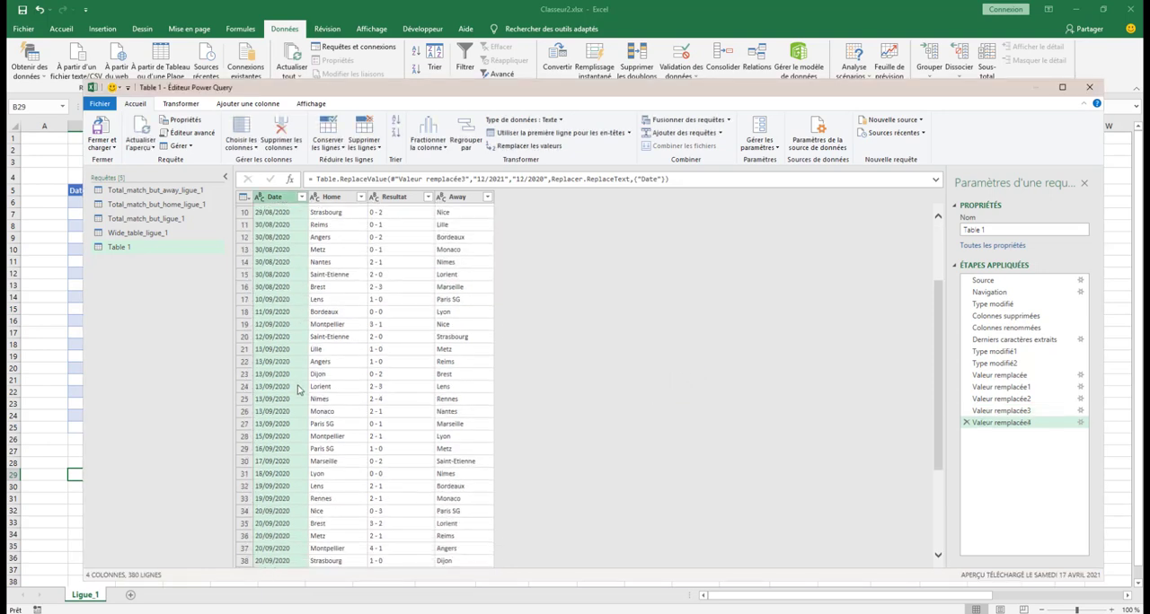
scroll(298, 407, "down", 14)
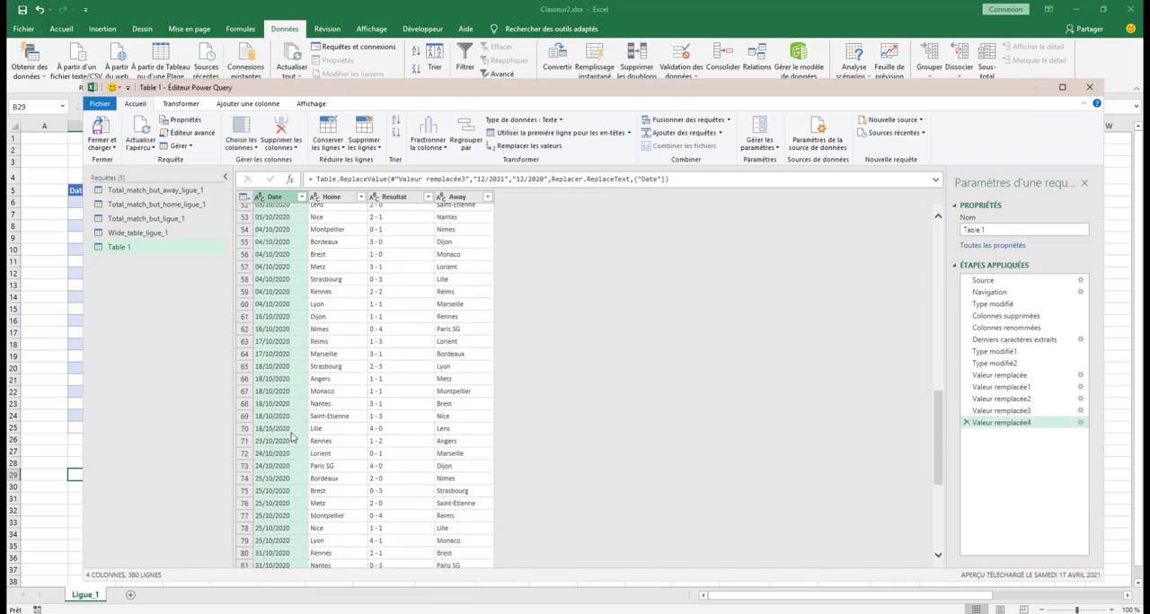
scroll(297, 450, "down", 17)
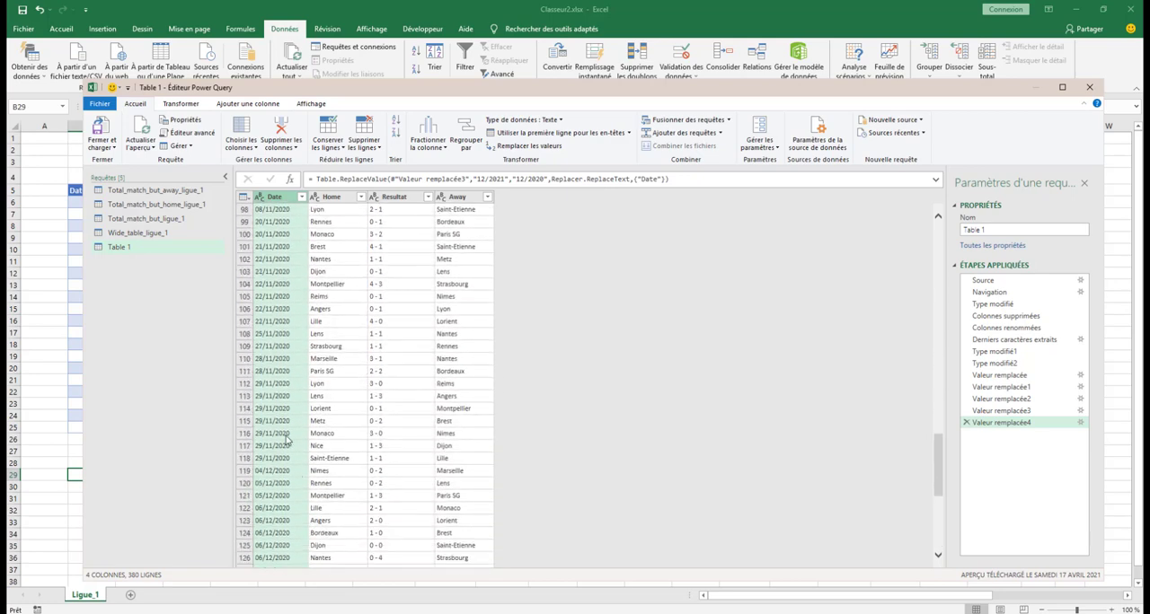
scroll(285, 445, "down", 15)
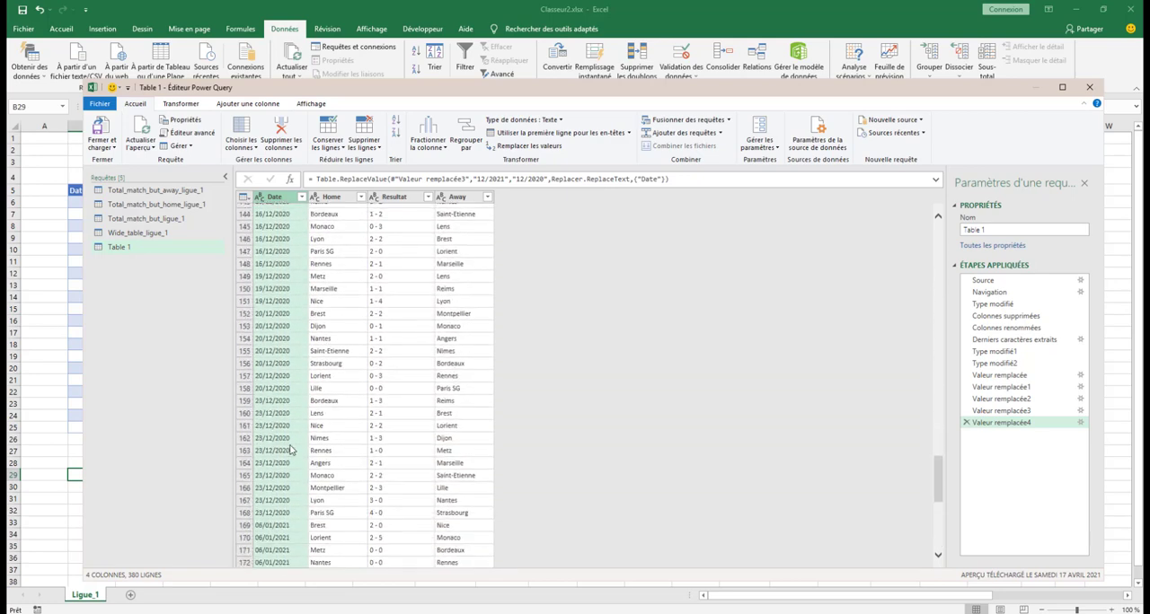
scroll(288, 404, "up", 7)
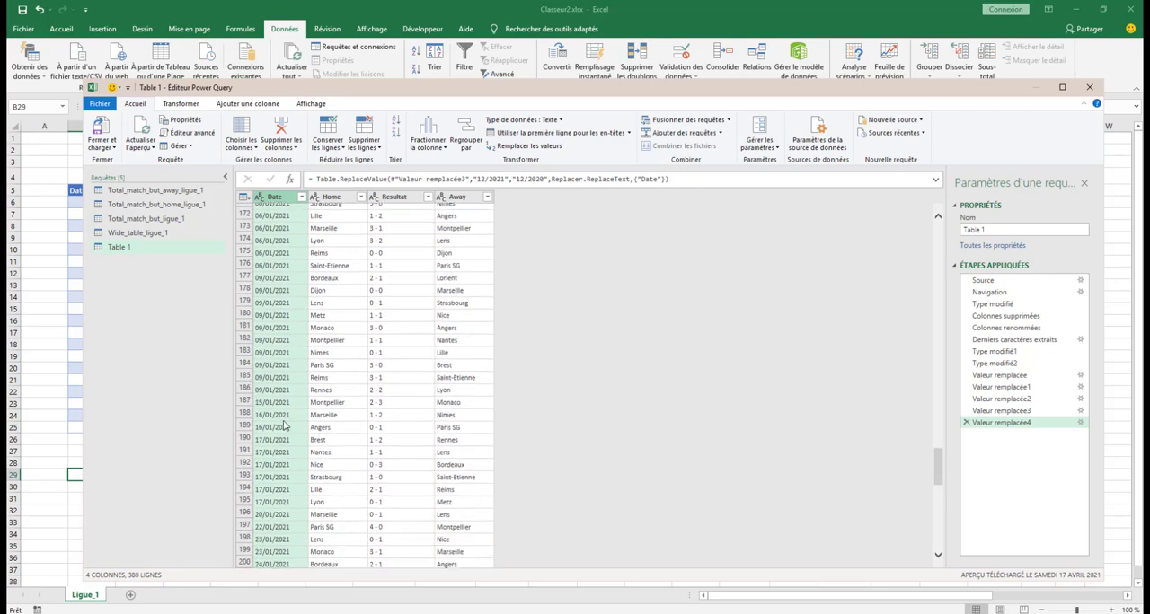
scroll(312, 428, "up", 20)
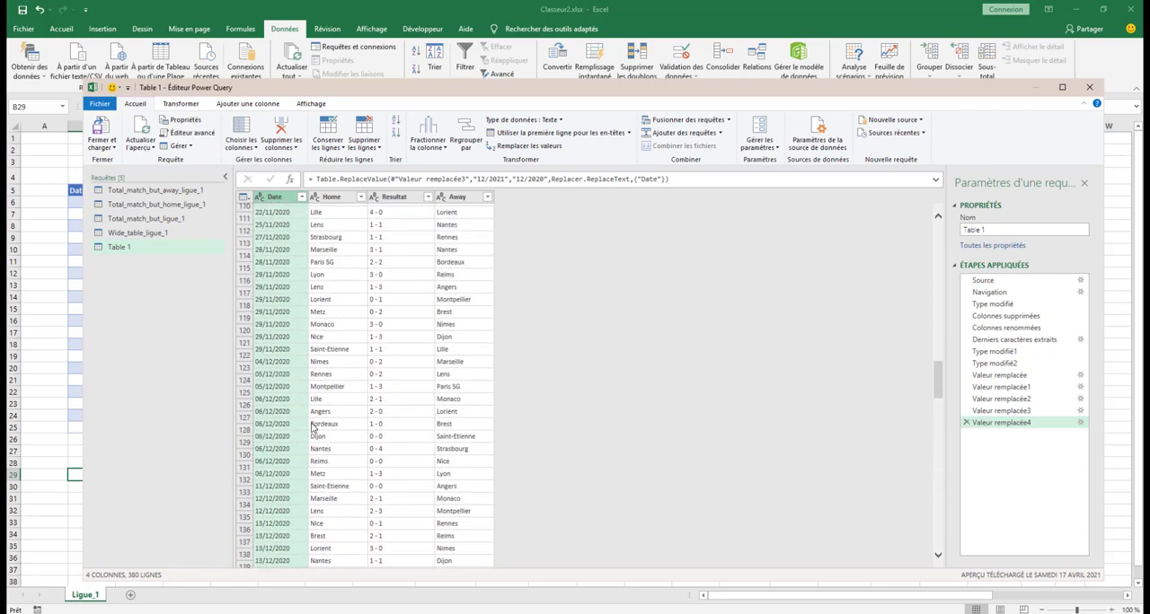
scroll(314, 427, "up", 20)
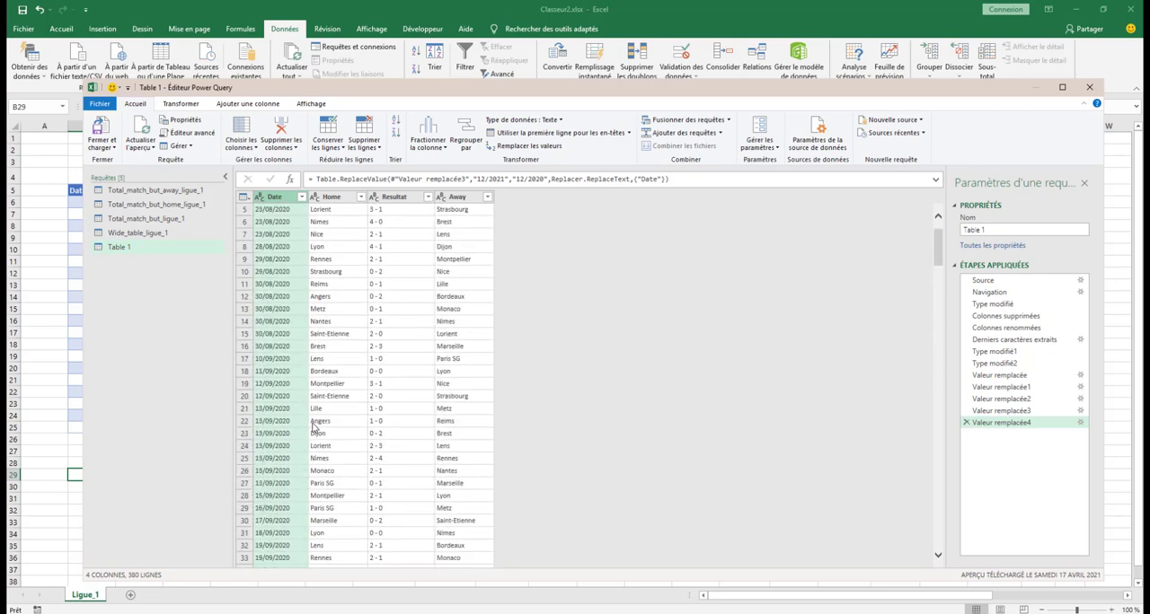
Rename the query as Calendrier_ligue_1 and load it into the workbook, closing the query editor
left_click(993, 230)
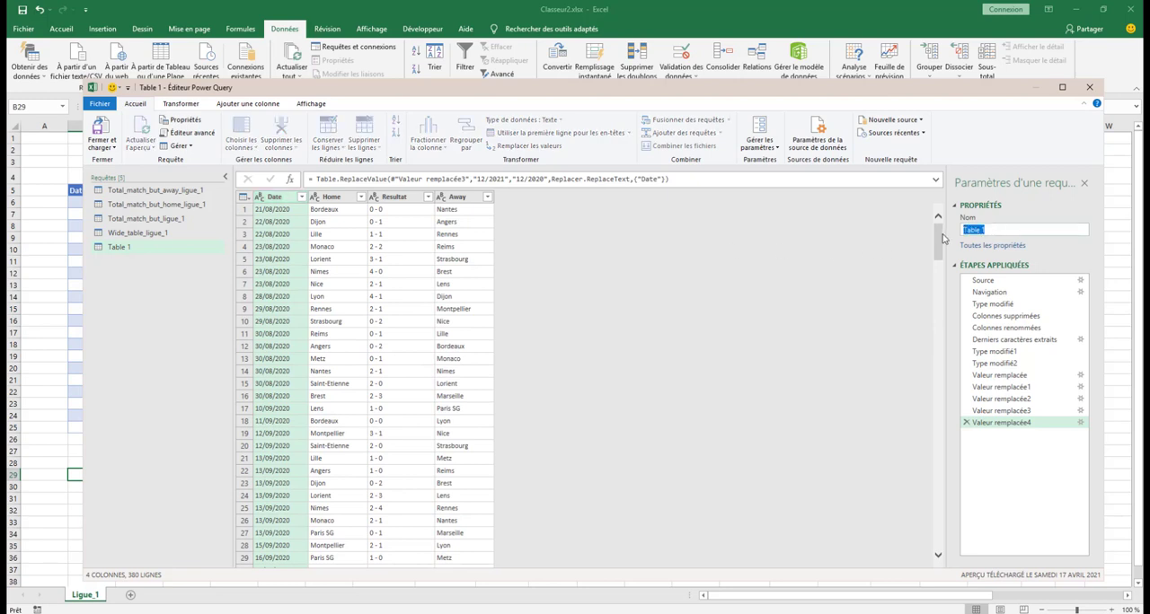
type("Calendrier_ligue_")
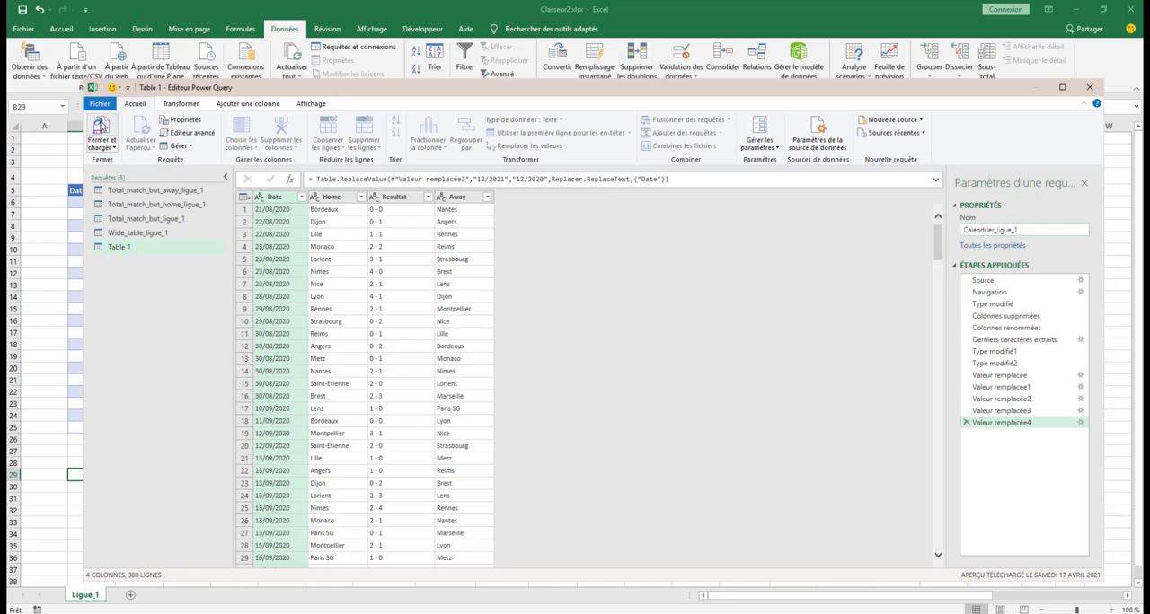
left_click(101, 126)
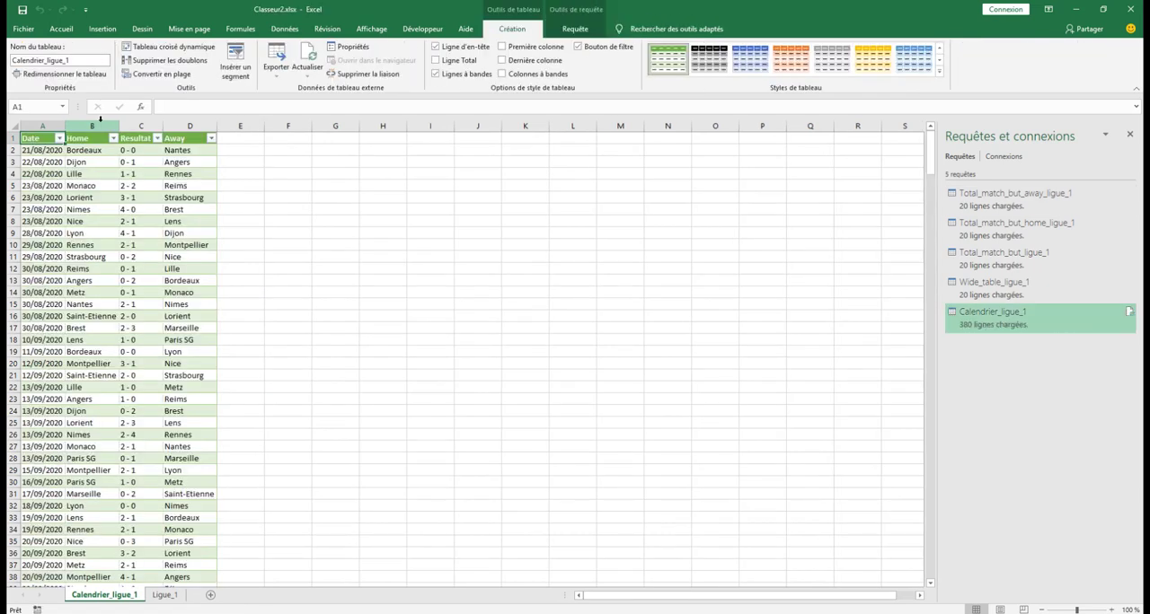
Copy the whole Calendrier_ligue_1 table with its headers and paste it at cell B30 of the Ligue_1 sheet
left_click_drag(40, 139, 193, 567)
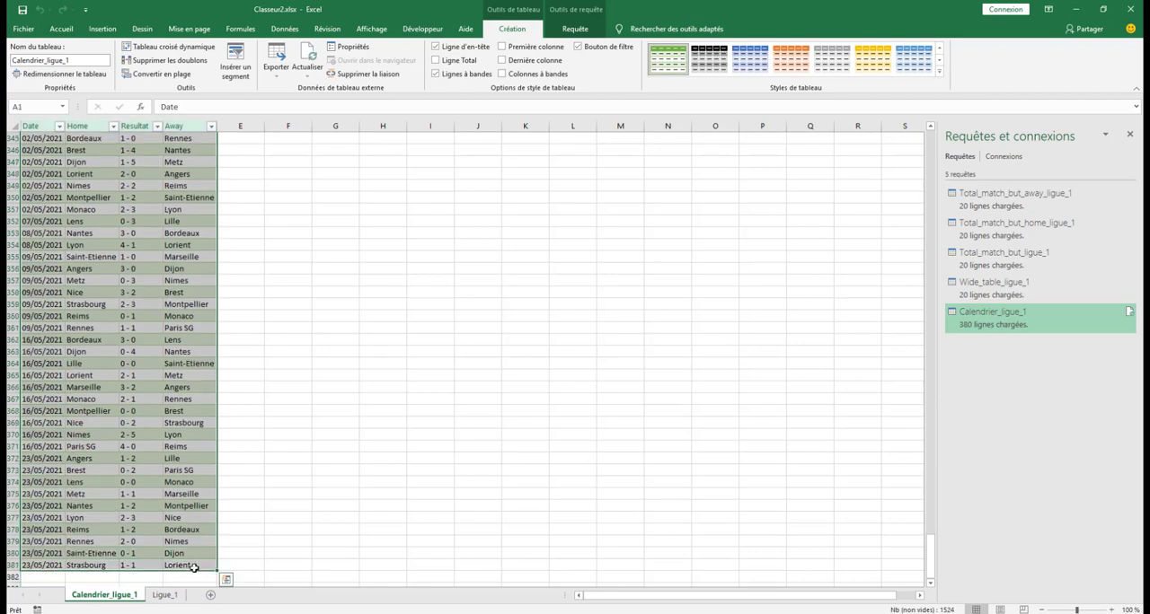
key("ctrl+c")
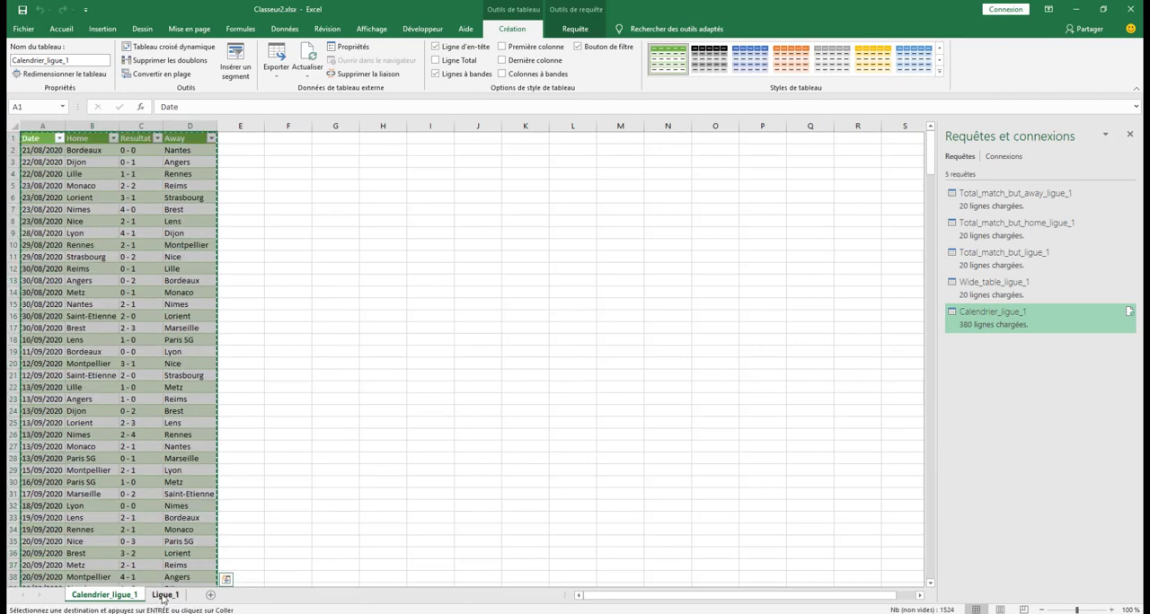
left_click(164, 596)
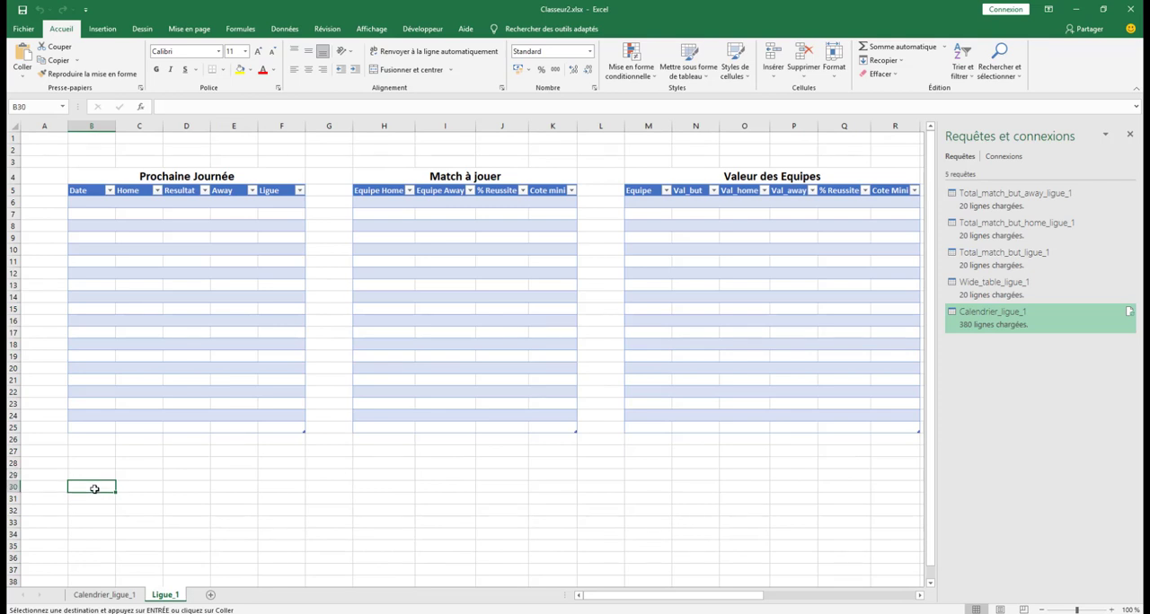
key("Return")
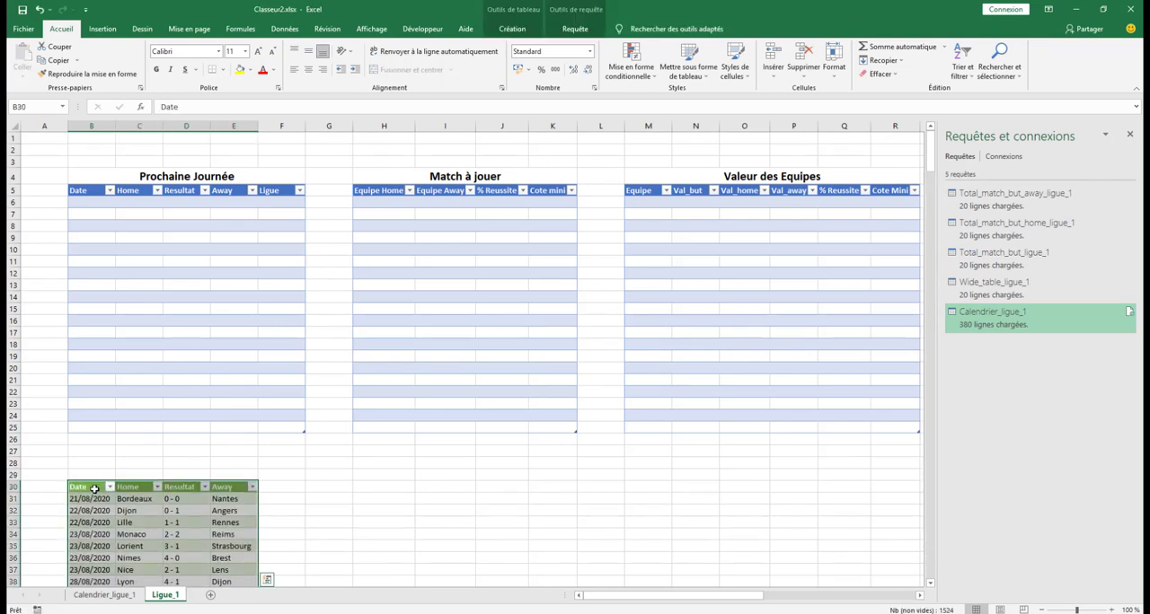
Enter the title "Calendrier Ligue 1" in cell B29, directly above the pasted calendar table
left_click(97, 473)
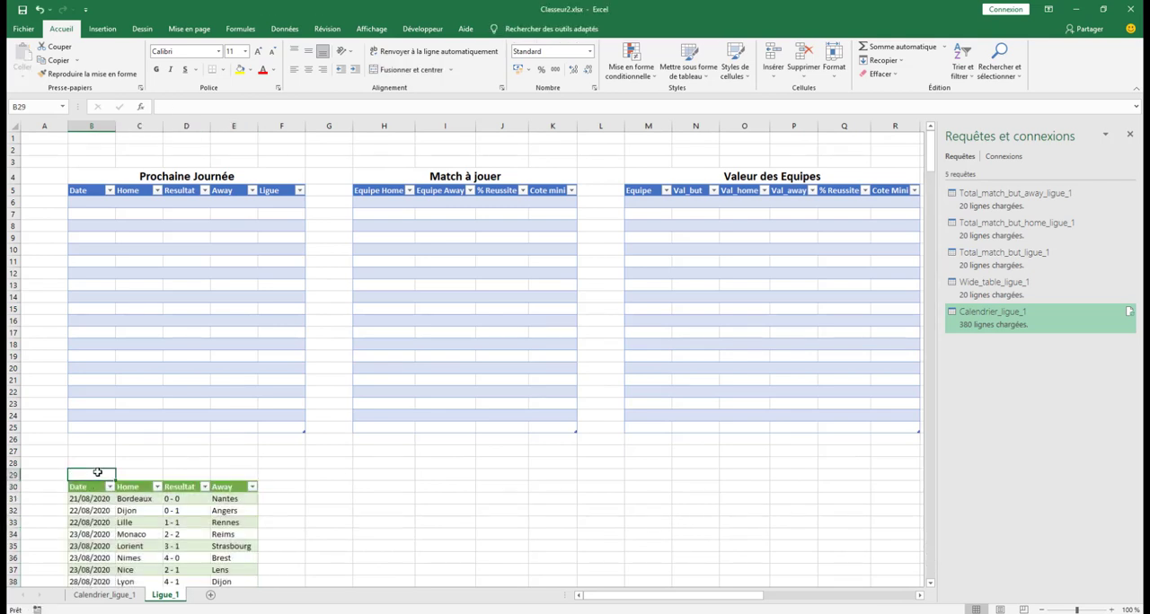
type("Calendrier")
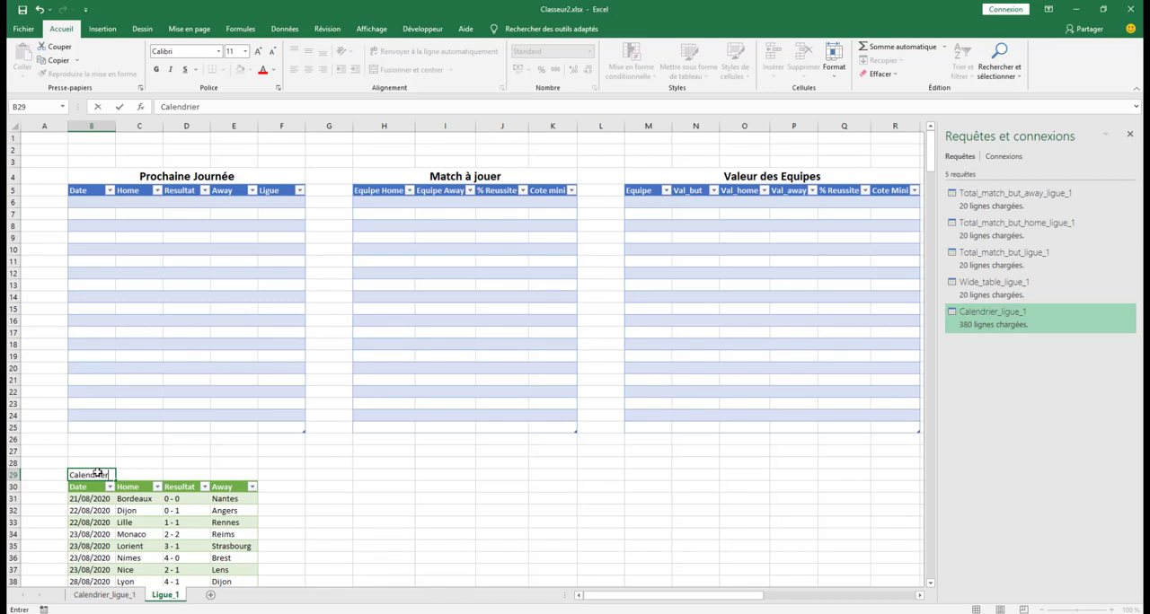
type(" Ligue 1")
Format the calendar title across B29:E29 as 16-point bold, merged and centred
left_click_drag(226, 476, 103, 476)
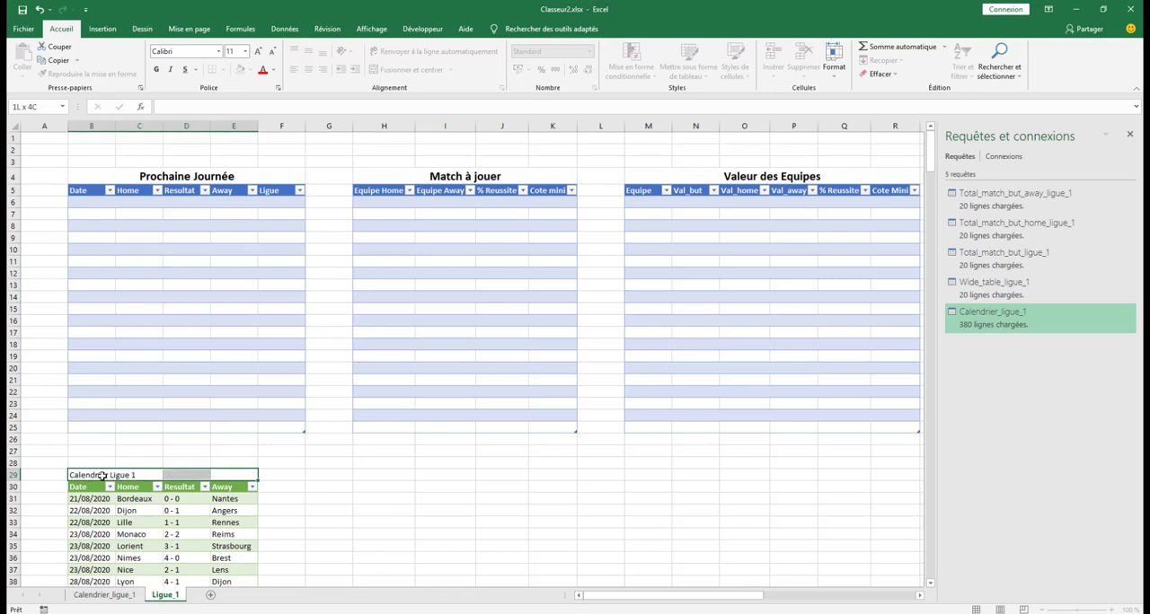
left_click(245, 52)
left_click(232, 132)
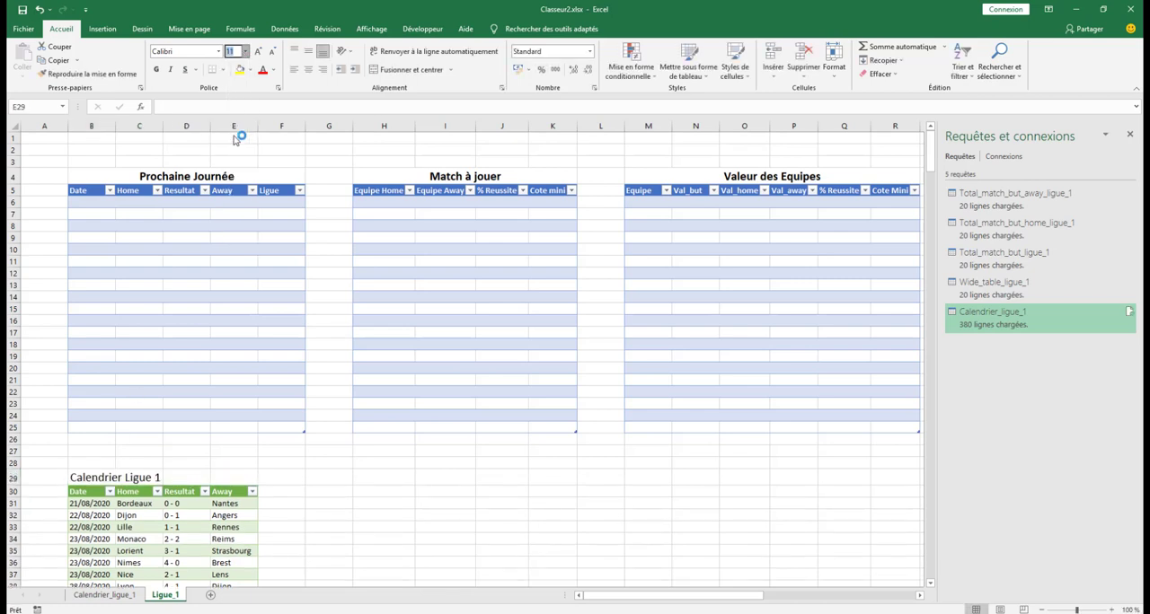
left_click(157, 69)
left_click(395, 70)
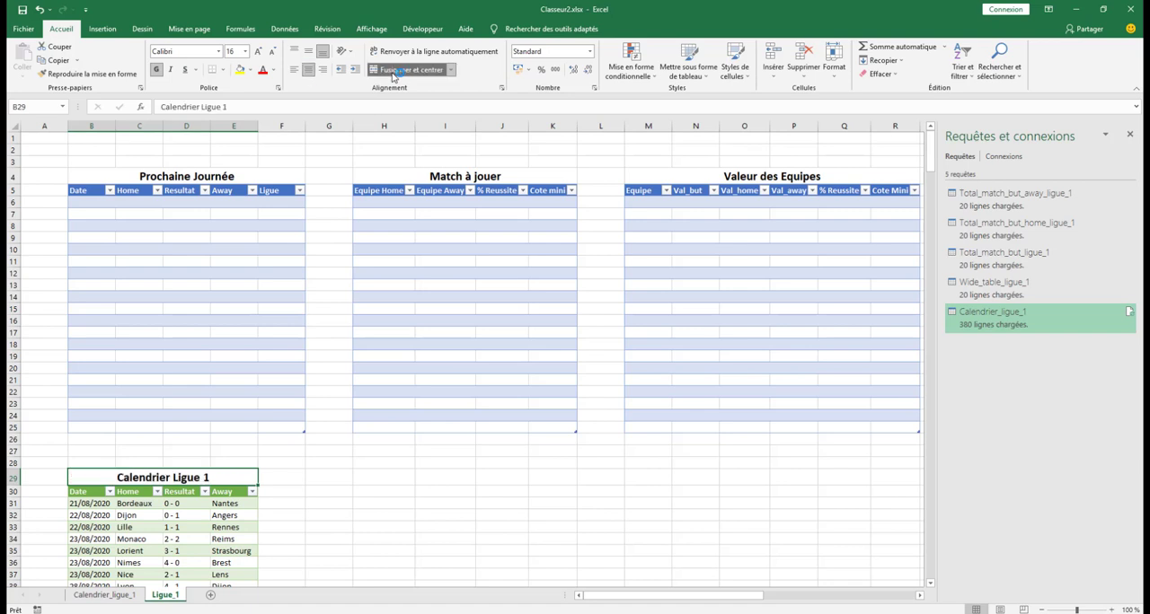
left_click(45, 139)
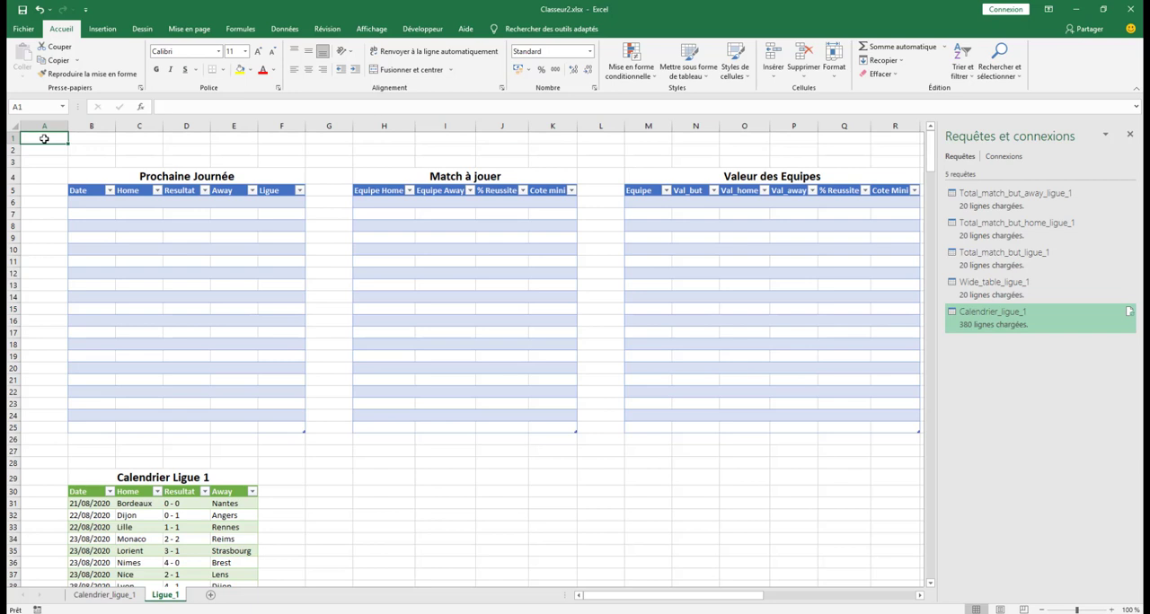
Change the date of the Angers–Lille match in cell B401 to 29/05/2021
left_click_drag(932, 165, 934, 562)
scroll(101, 552, "down", 1)
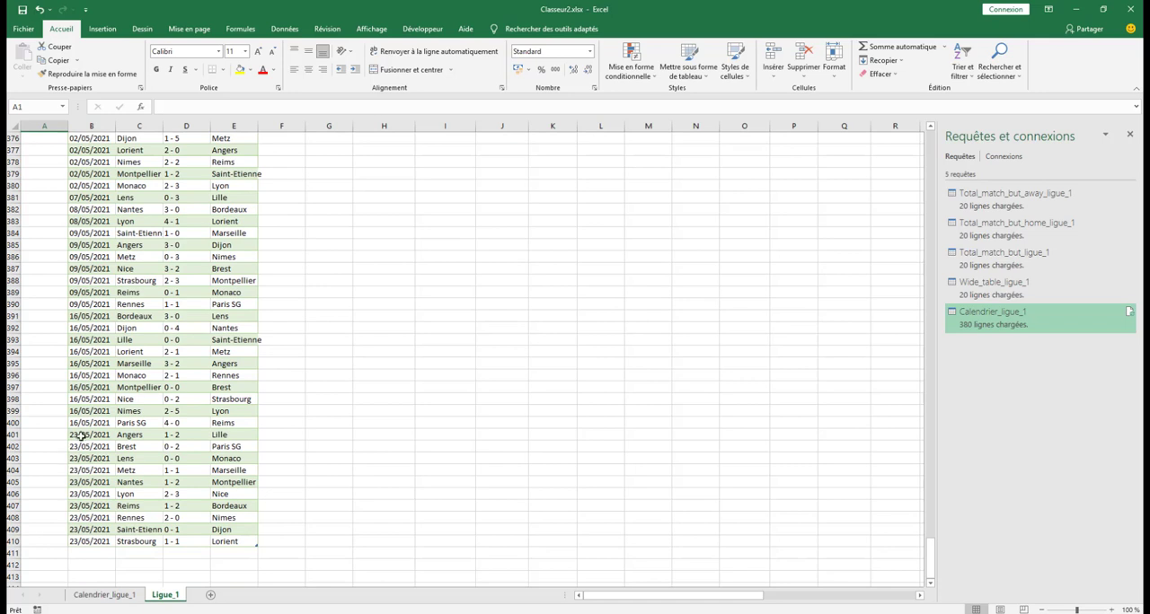
left_click(83, 435)
left_click(176, 107)
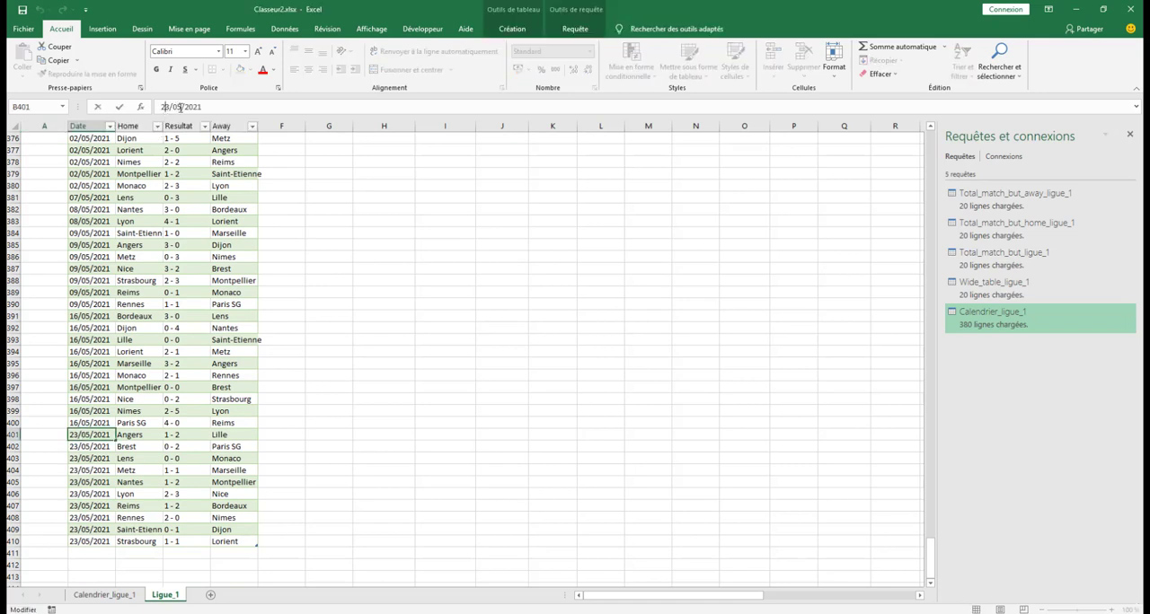
key("BackSpace")
type("9")
Copy the 29/05/2021 date from B401 into each date cell from B402 to B410
left_click(91, 435)
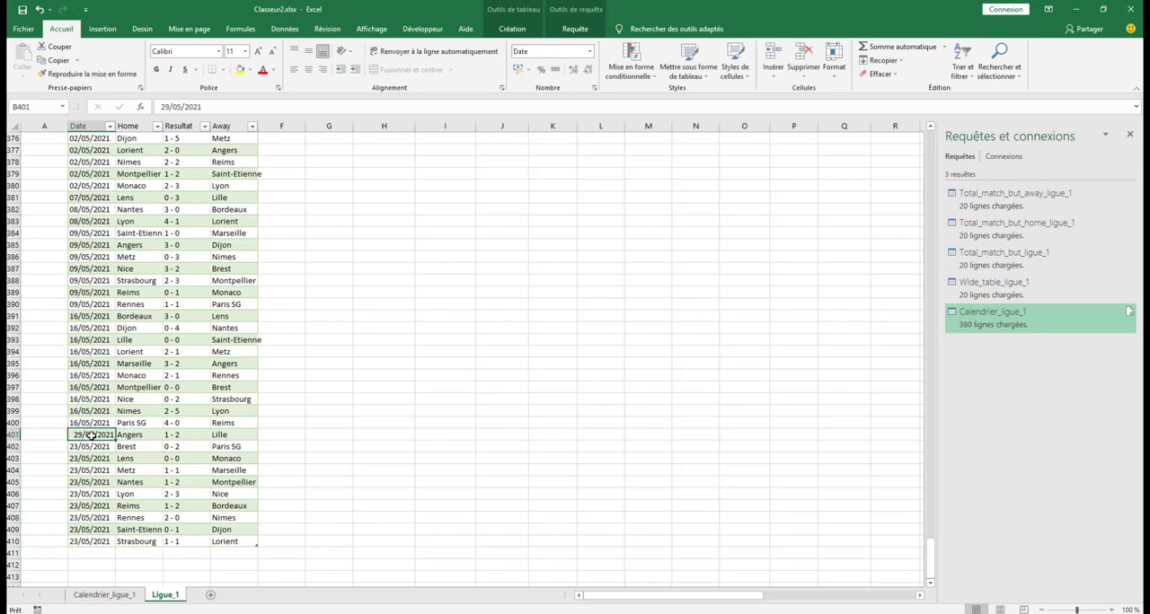
key("ctrl+c")
left_click(91, 447)
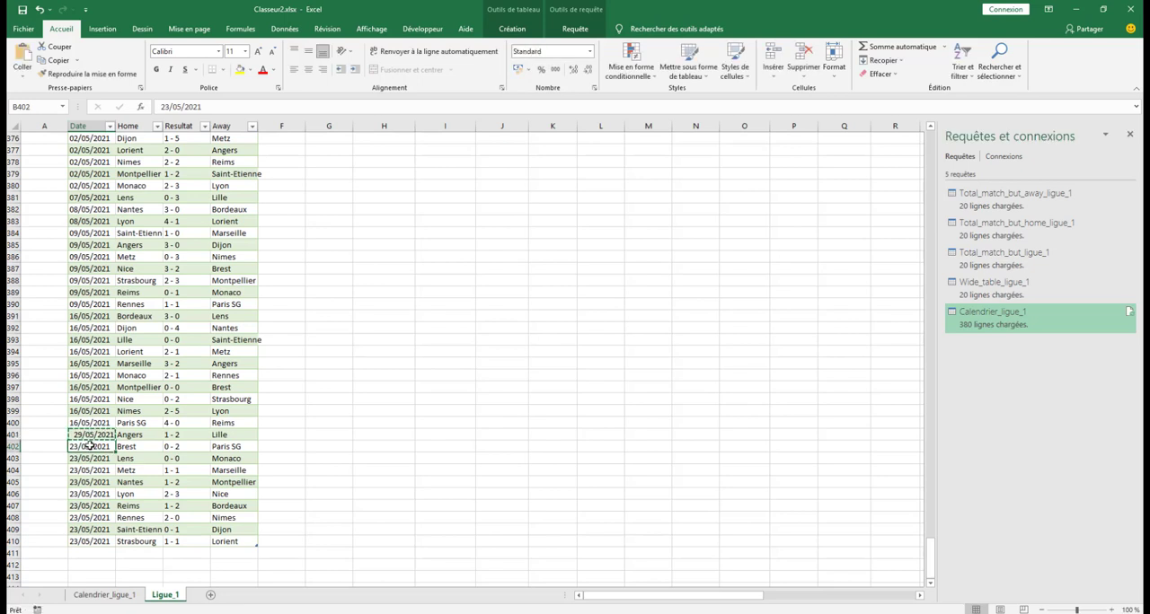
key("ctrl+v")
key("Down")
key("ctrl+v")
key("Down")
key("ctrl+v")
key("Down")
key("ctrl+v")
key("Down")
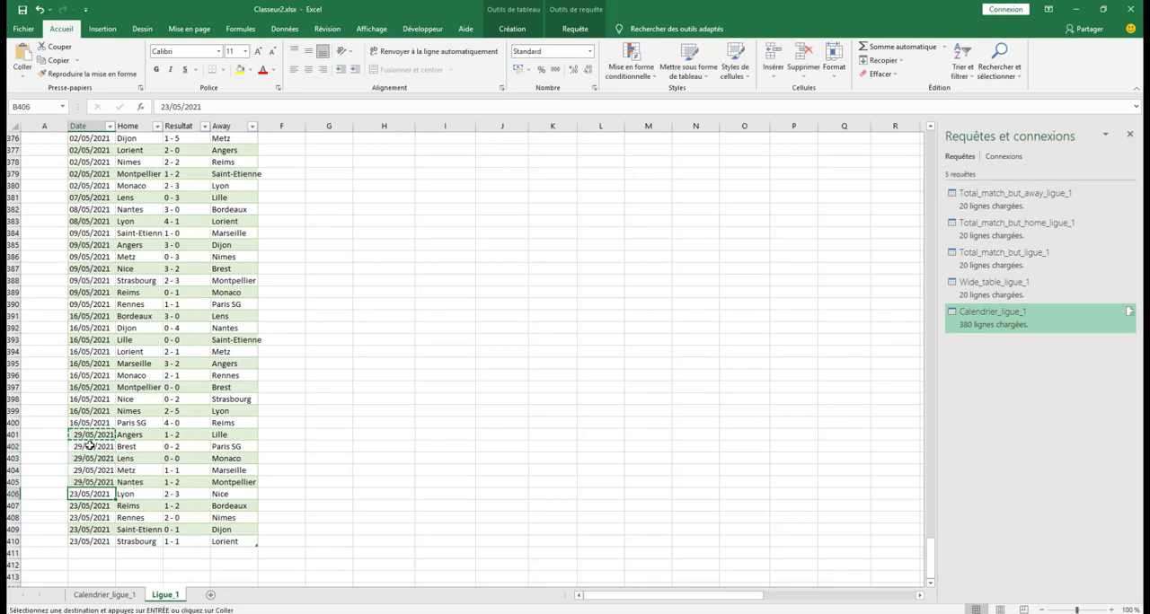
key("ctrl+v")
key("Down")
key("ctrl+v")
key("Down")
key("ctrl+v")
key("Down")
key("ctrl+v")
key("Down")
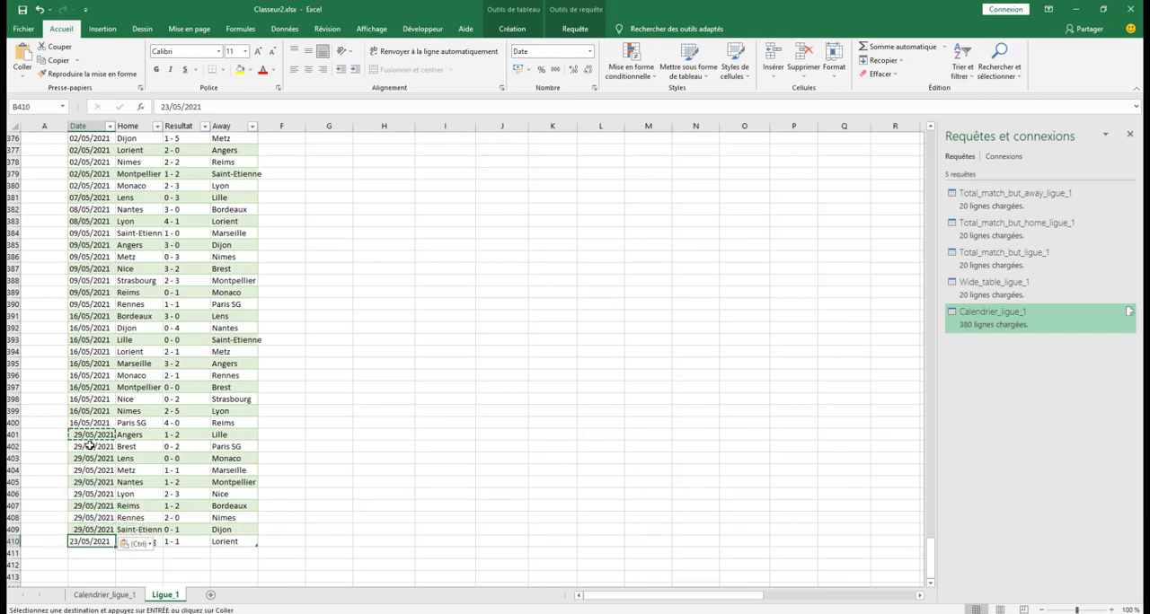
key("ctrl+v")
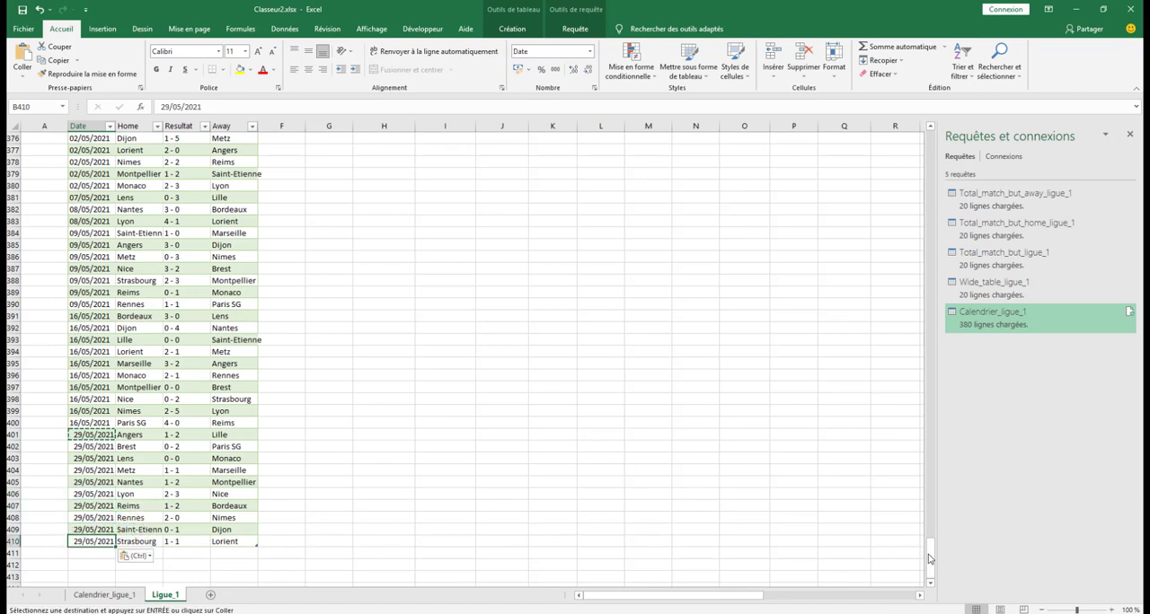
Enter the array formula =SIERREUR(PETITE.VALEUR(SI((Calendrier_ligue_1[Date]>=AUJOURDHUI())*(Calendrier_ligue_1[Date]<=AUJOURDHUI()+6);Calendrier_ligue_1[Date]);LIGNES($6:6));"") in cell B6 of the Prochaine Journée table
left_click_drag(932, 557, 935, 142)
left_click(88, 205)
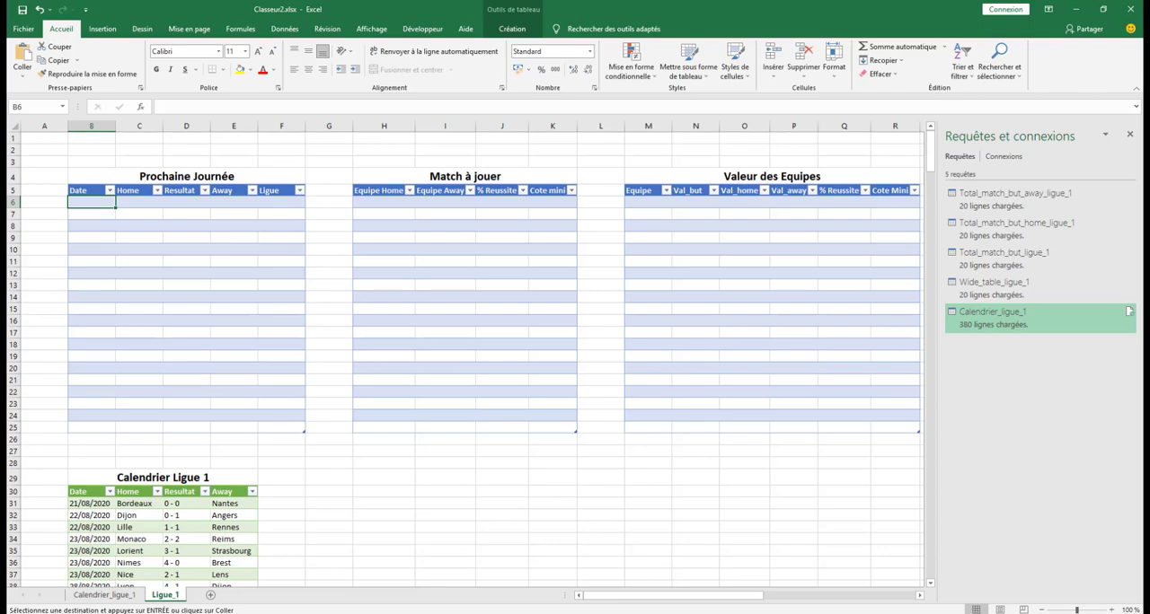
left_click(185, 107)
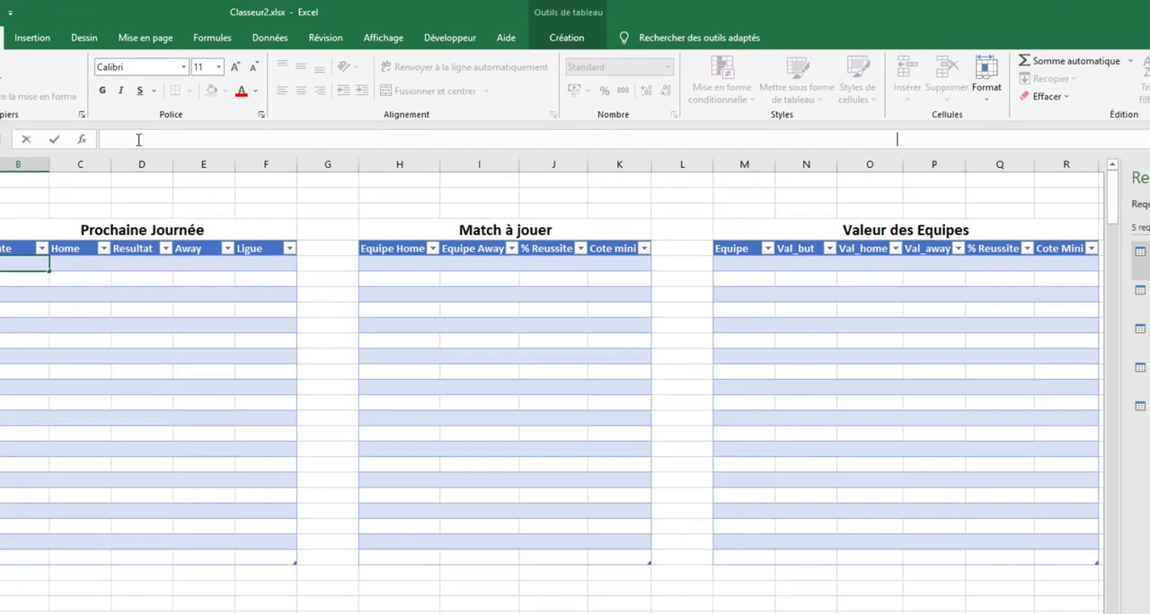
key("ctrl+v")
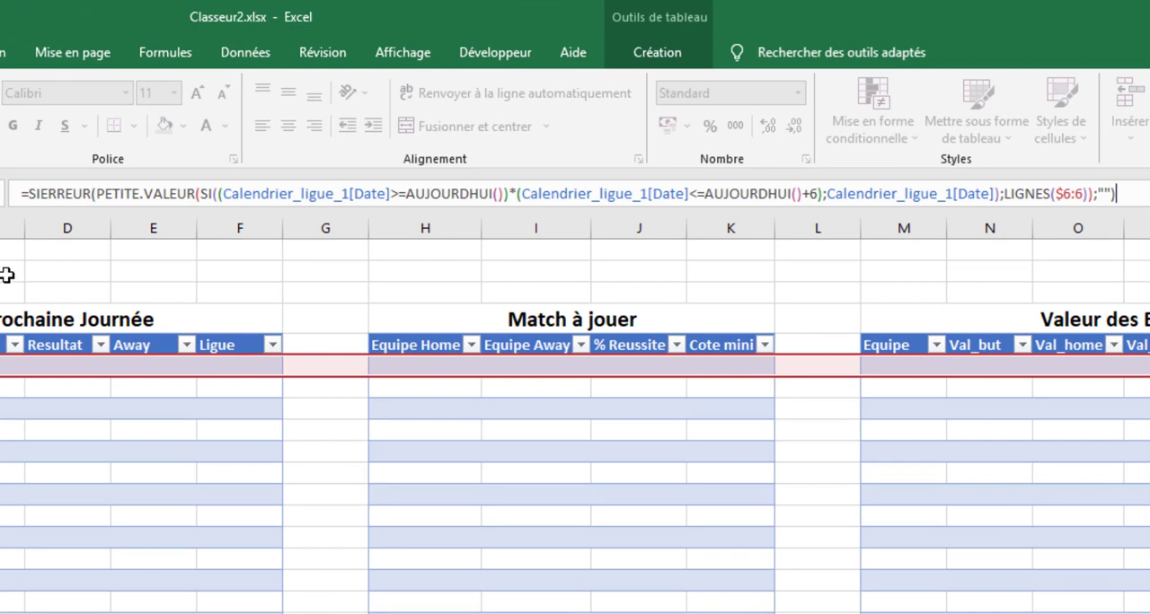
key("ctrl+shift+Return")
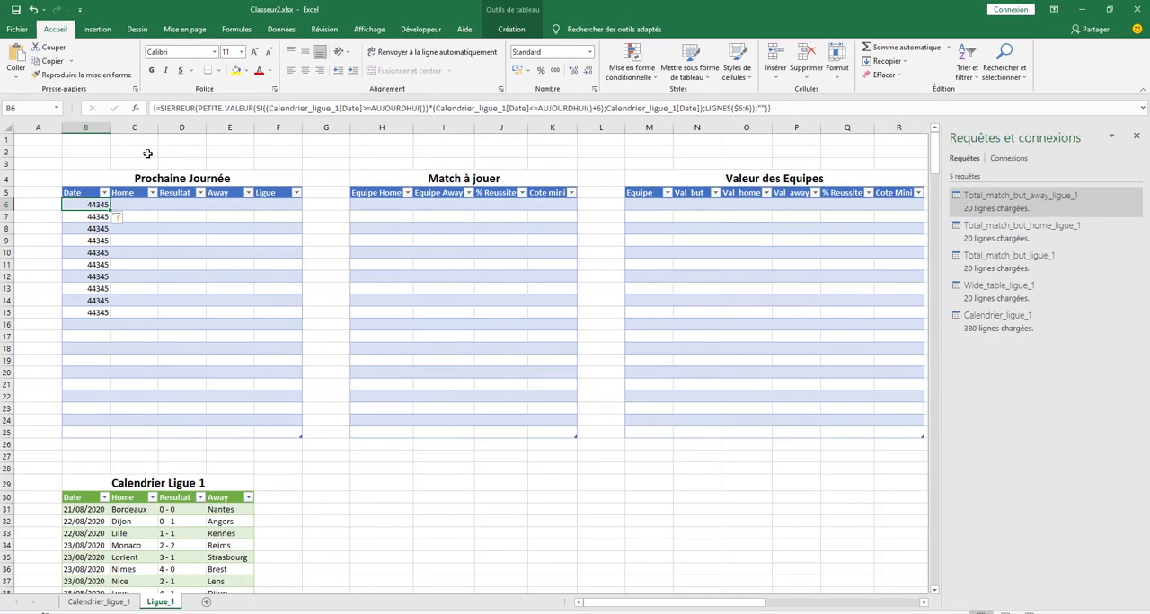
Format the Date column of the Prochaine Journée table as short date (Date courte)
left_click(92, 186)
left_click(591, 51)
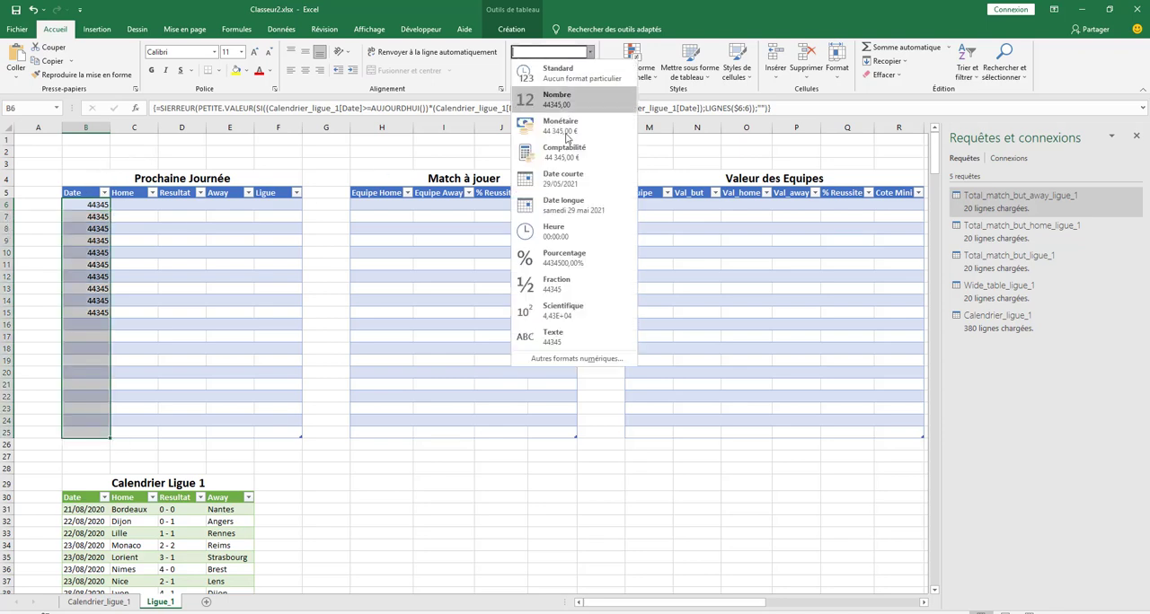
left_click(563, 177)
Fill the Home column from C6 with the array formula =SIERREUR(INDEX(Calendrier_ligue_1[Home];PETITE.VALEUR(SI(Calendrier_ligue_1[Date]=$B6;LIGNE(INDIRECT("1:"&LIGNES(Calendrier_ligue_1[Date]))));NB.SI($B$6:$B6;$B6)));"")
left_click(126, 204)
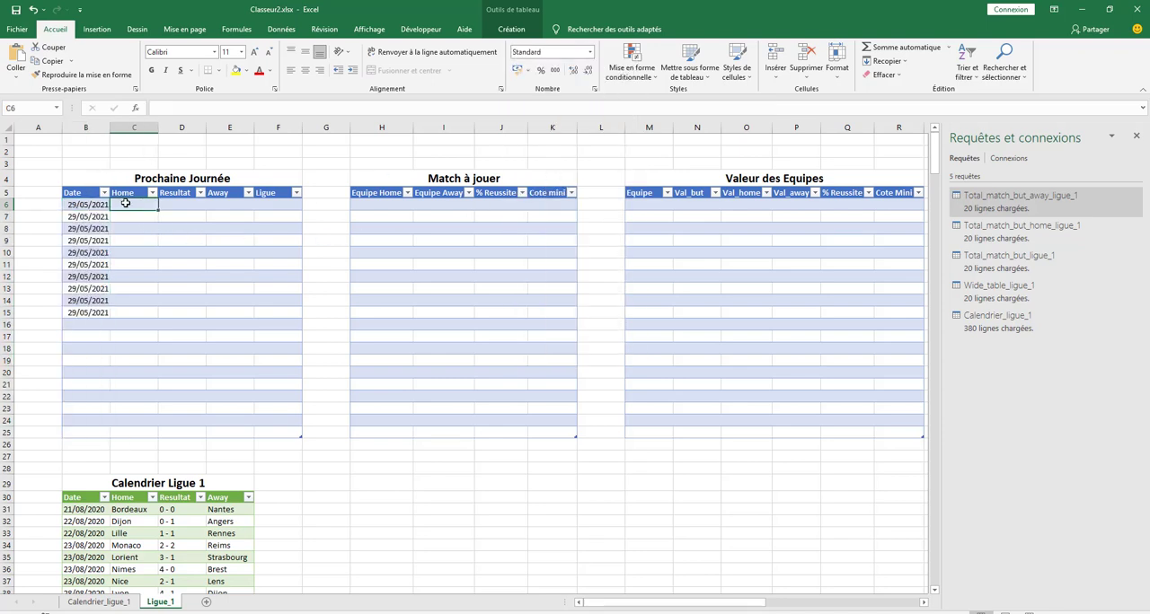
key("alt+Tab")
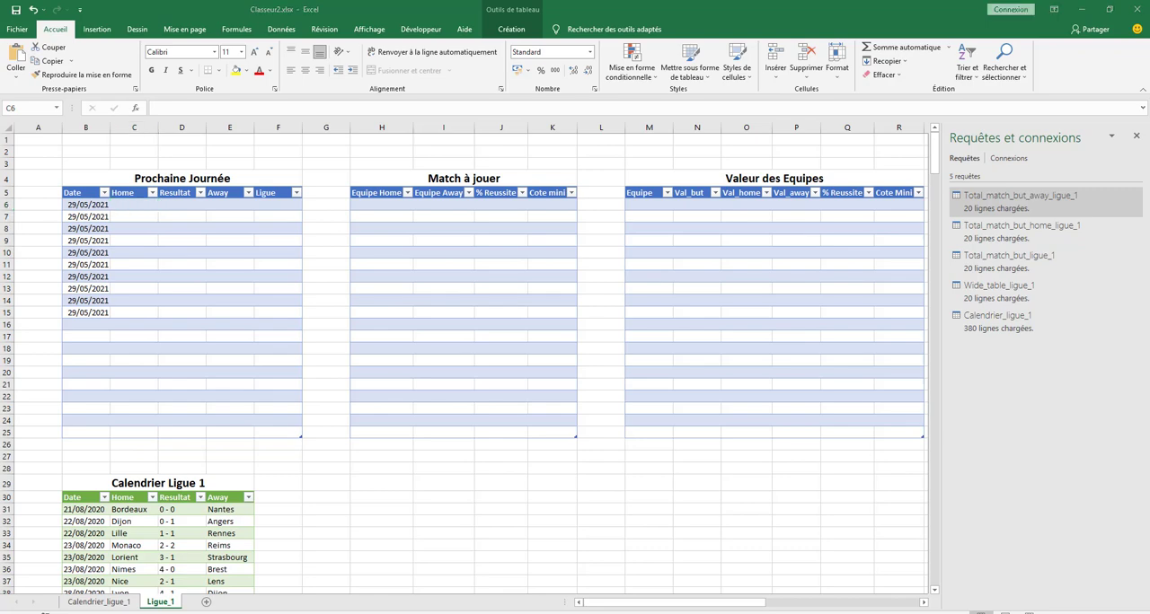
left_click(137, 211)
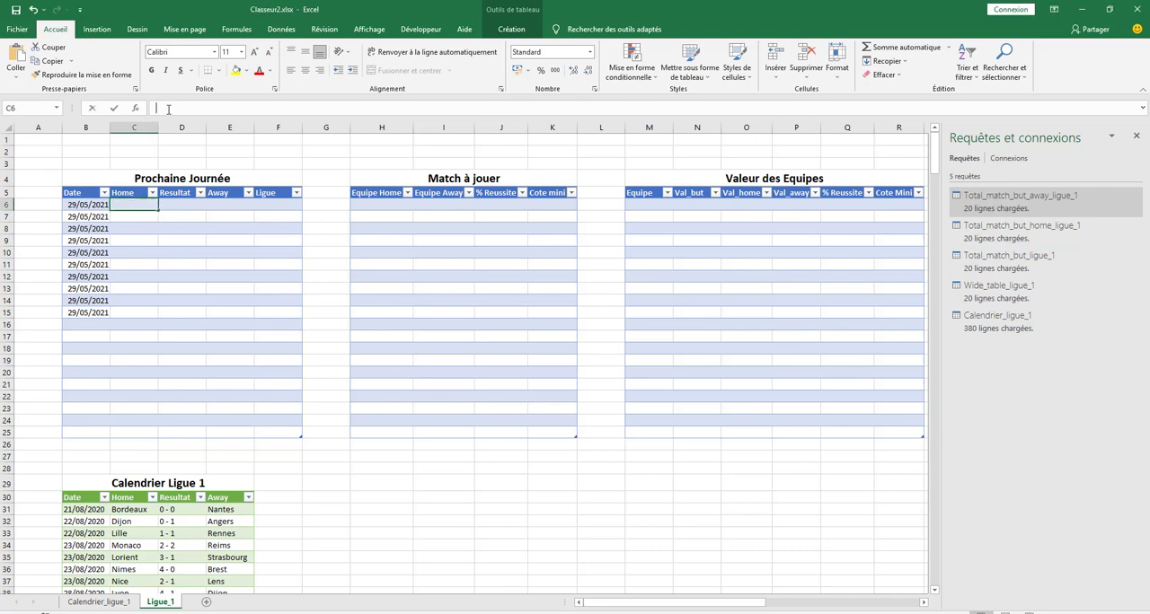
left_click(168, 108)
key("ctrl+v")
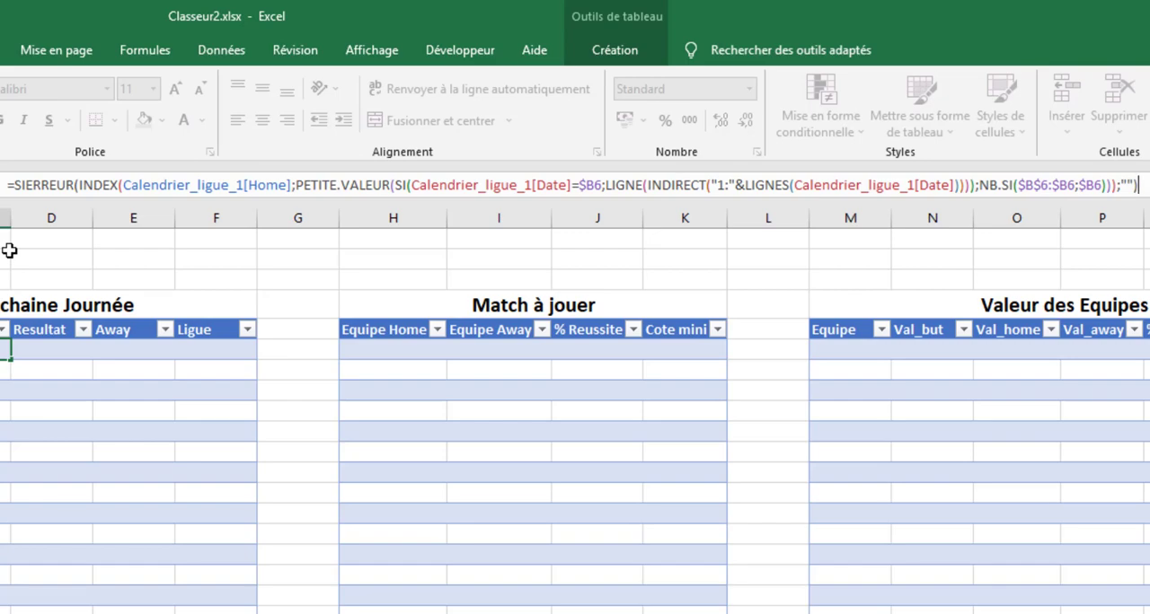
key("ctrl+shift+Return")
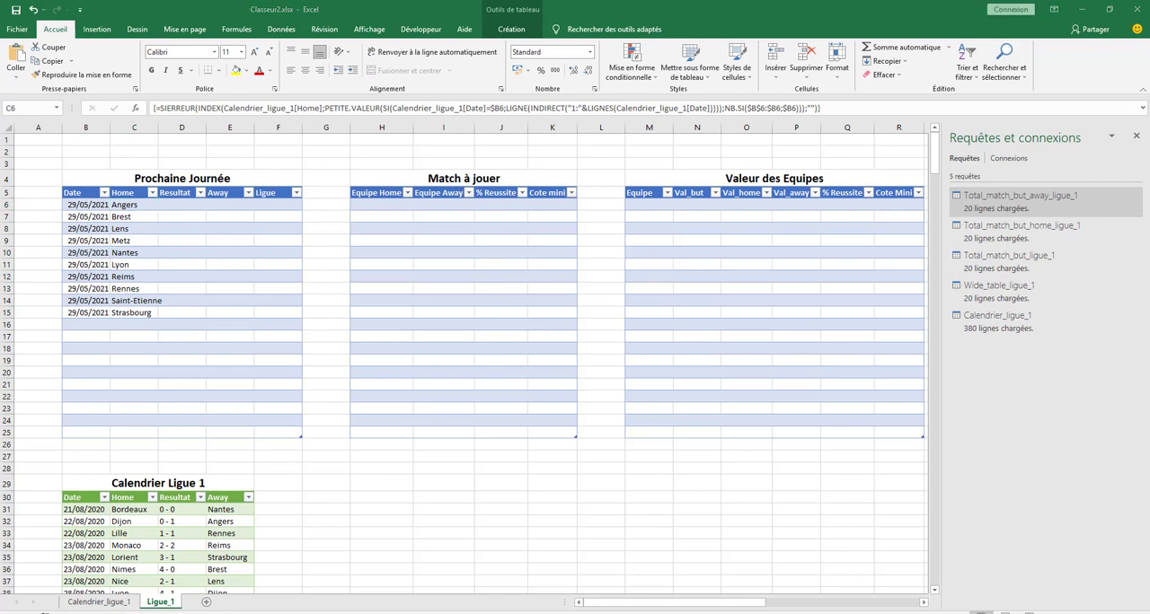
Fill the Resultat column from D6 with the array formula =SIERREUR(INDEX(Calendrier_ligue_1[Resultat];PETITE.VALEUR(SI(Calendrier_ligue_1[Date]=$B6;LIGNE(INDIRECT("1:"&LIGNES(Calendrier_ligue_1[Date]))));NB.SI($B$6:$B6;$B6)));"")
left_click(182, 203)
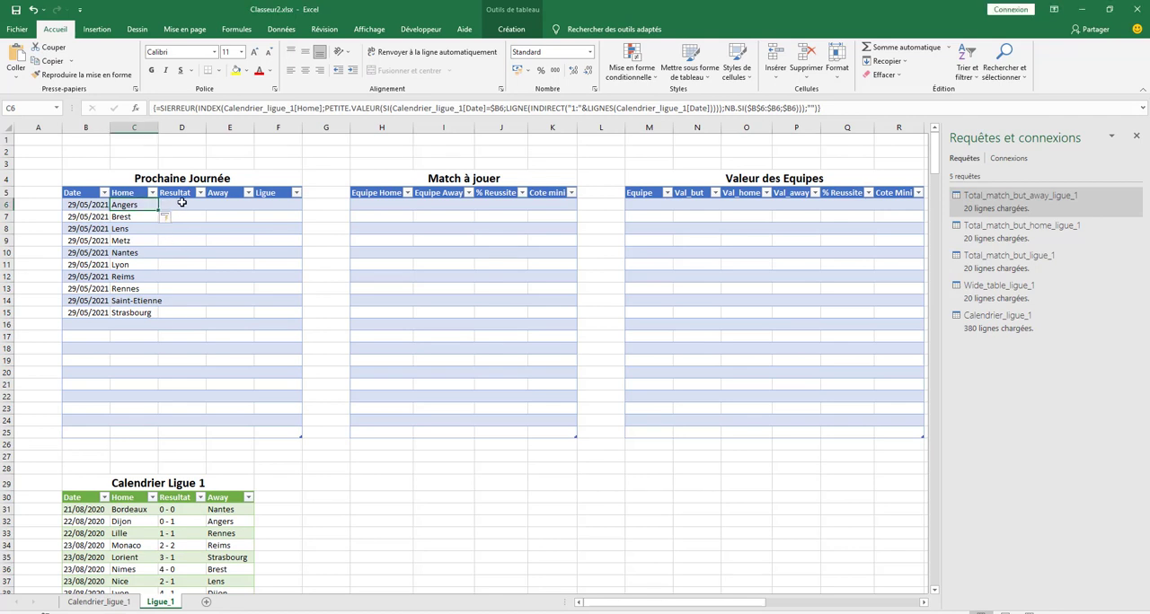
left_click(181, 108)
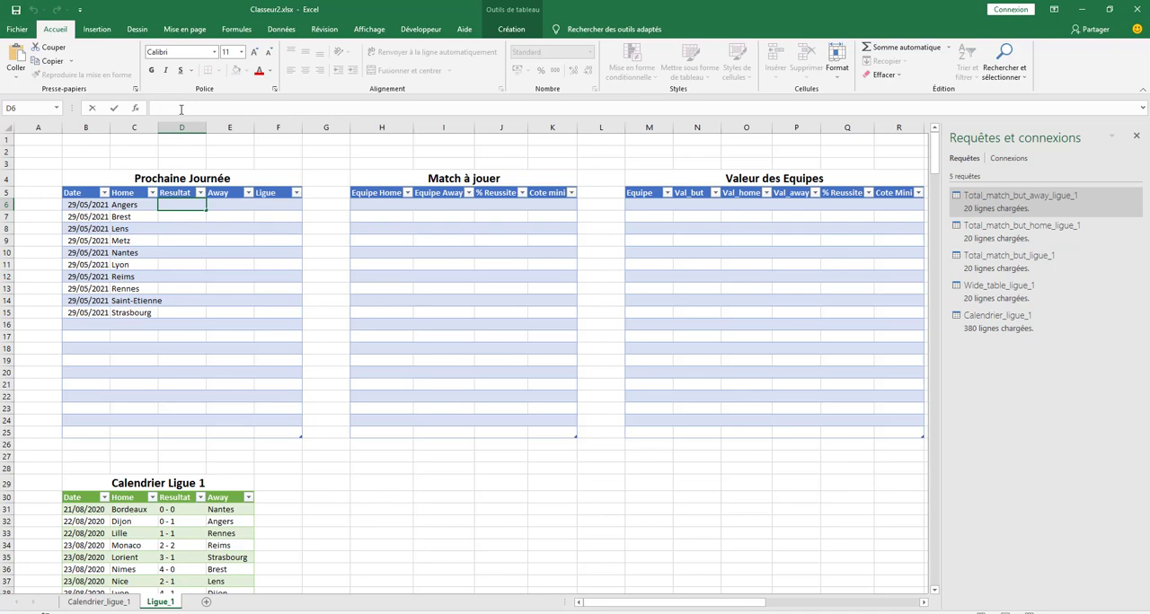
key("ctrl+v")
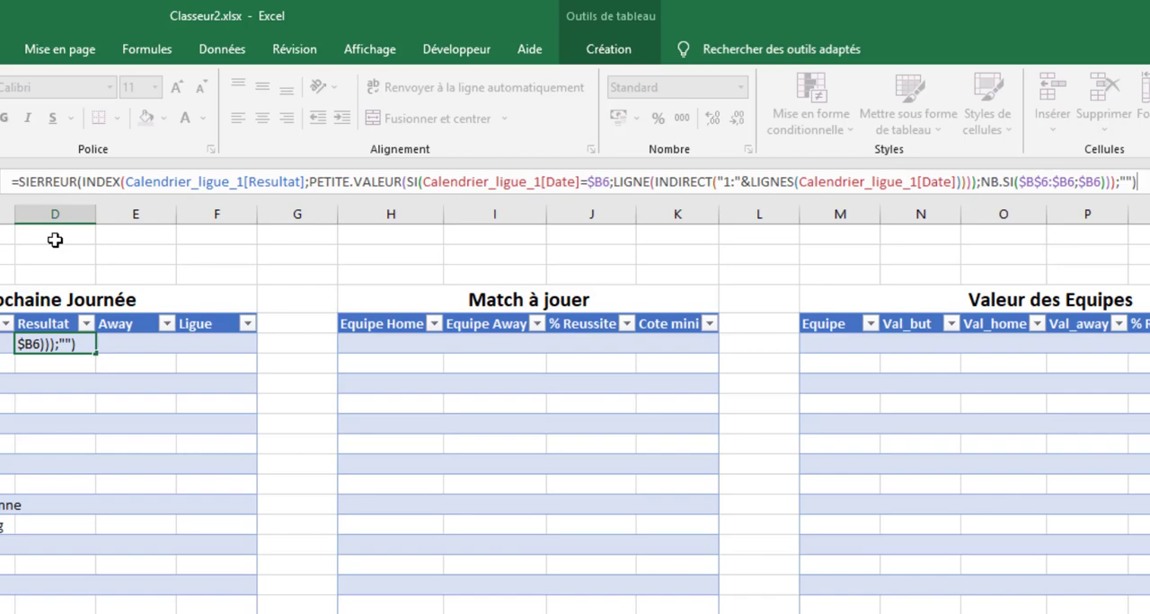
key("ctrl+shift+Return")
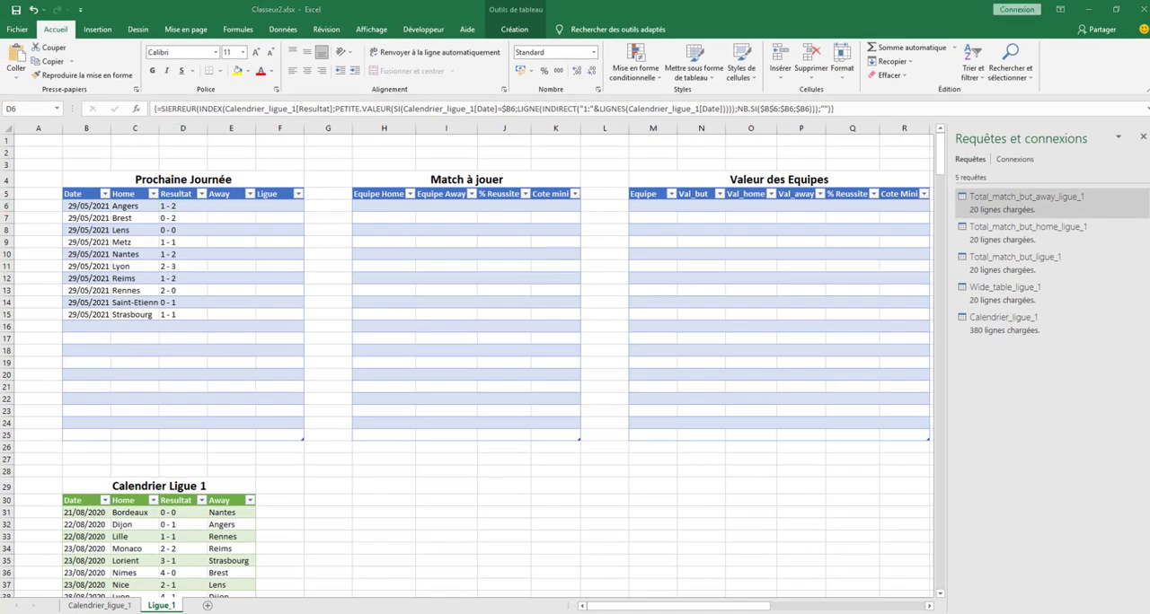
Fill the Away column from E6 with the array formula =SIERREUR(INDEX(Calendrier_ligue_1[Away];PETITE.VALEUR(SI(Calendrier_ligue_1[Date]=$B6;LIGNE(INDIRECT("1:"&LIGNES(Calendrier_ligue_1[Date]))));NB.SI($B$6:$B6;$B6)));"")
left_click(230, 205)
left_click(227, 207)
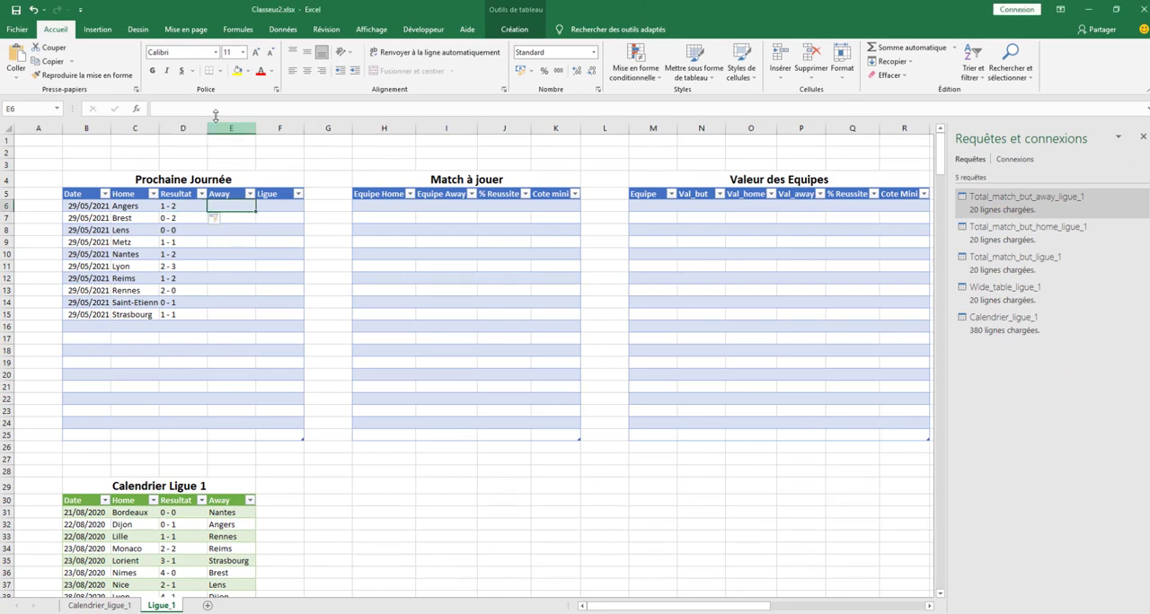
key("F2")
key("ctrl+v")
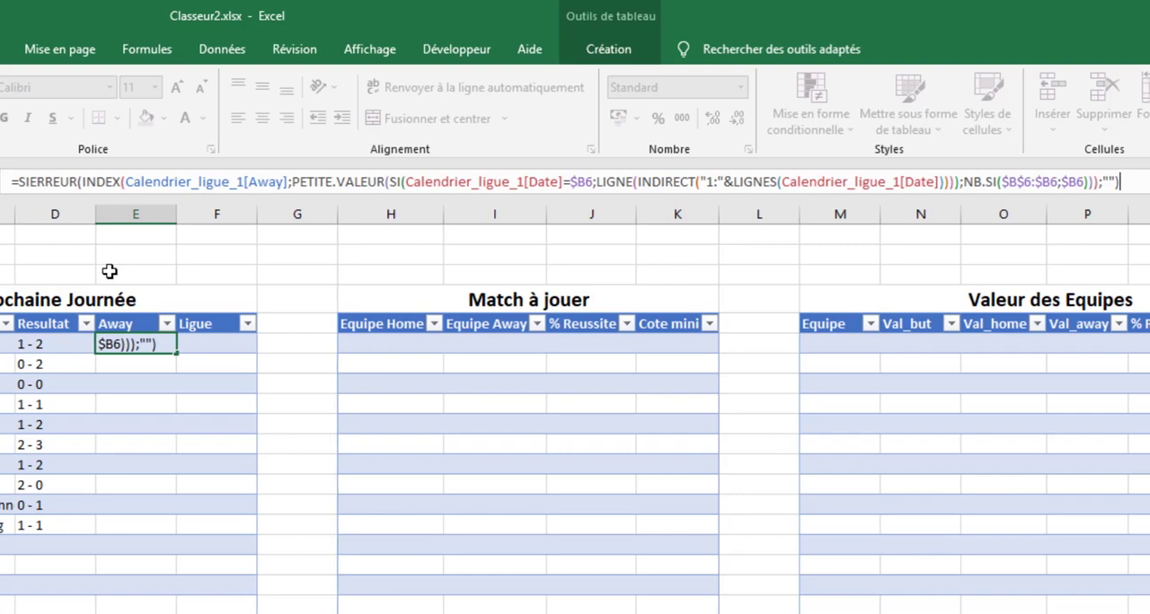
key("ctrl+shift+Return")
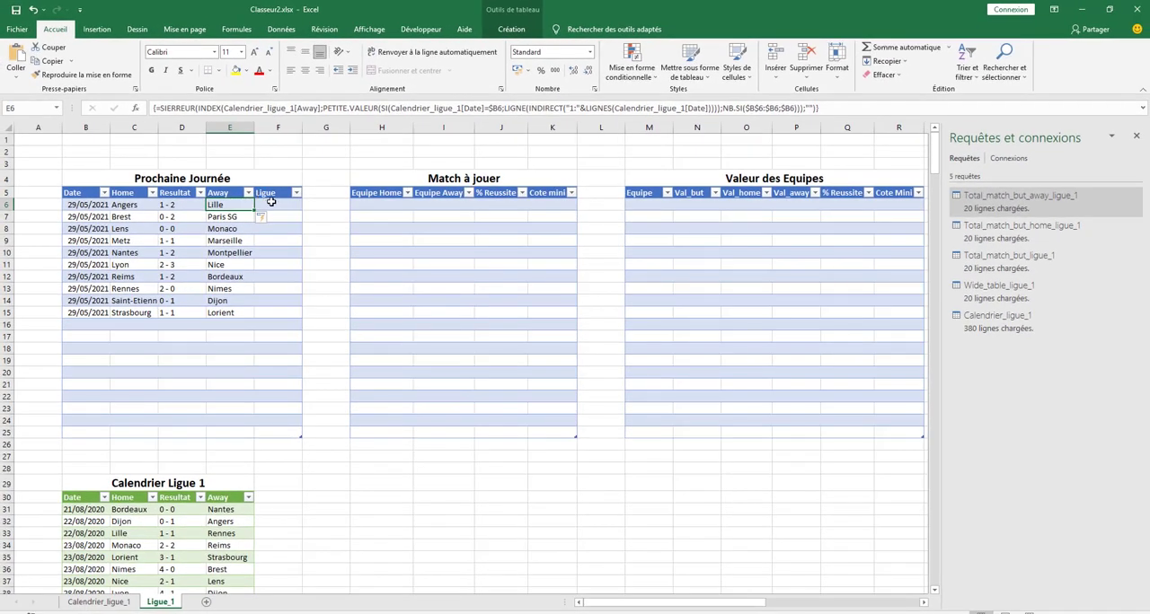
Fill the Ligue column of the Prochaine Journée table from F6 with the formula =SI([Date]<>"";"Ligue 1";"")
left_click(270, 202)
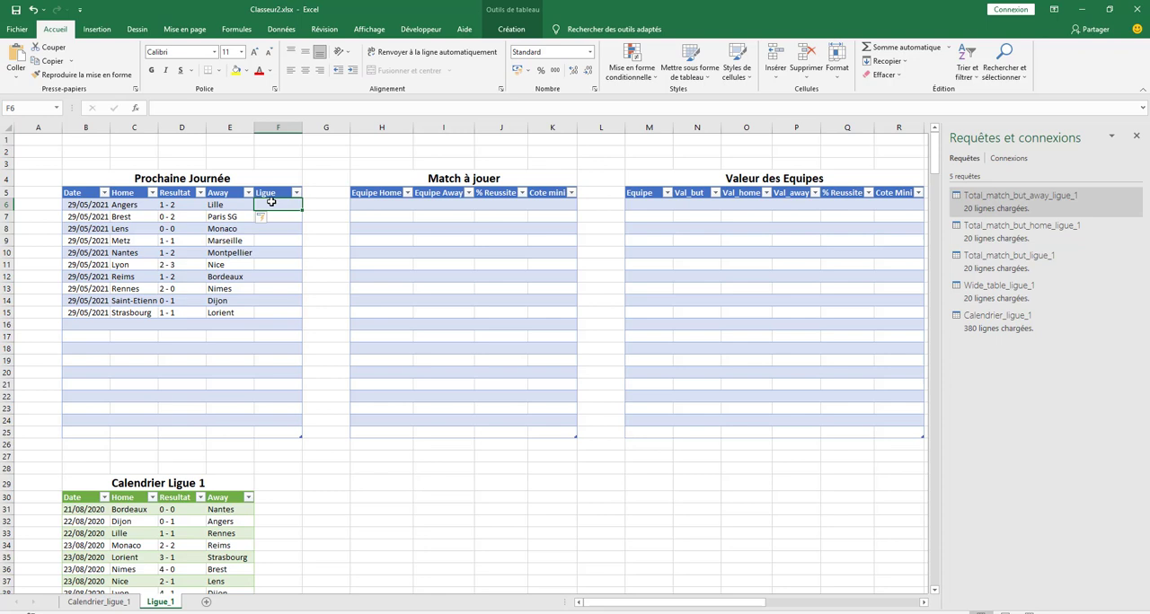
type("=S")
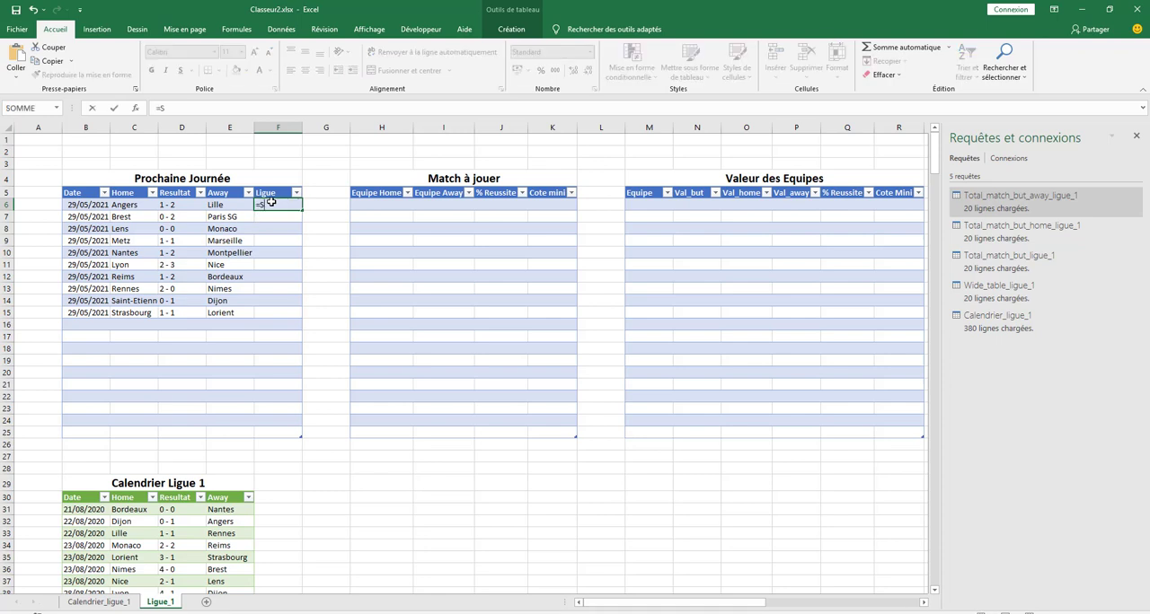
type("I(")
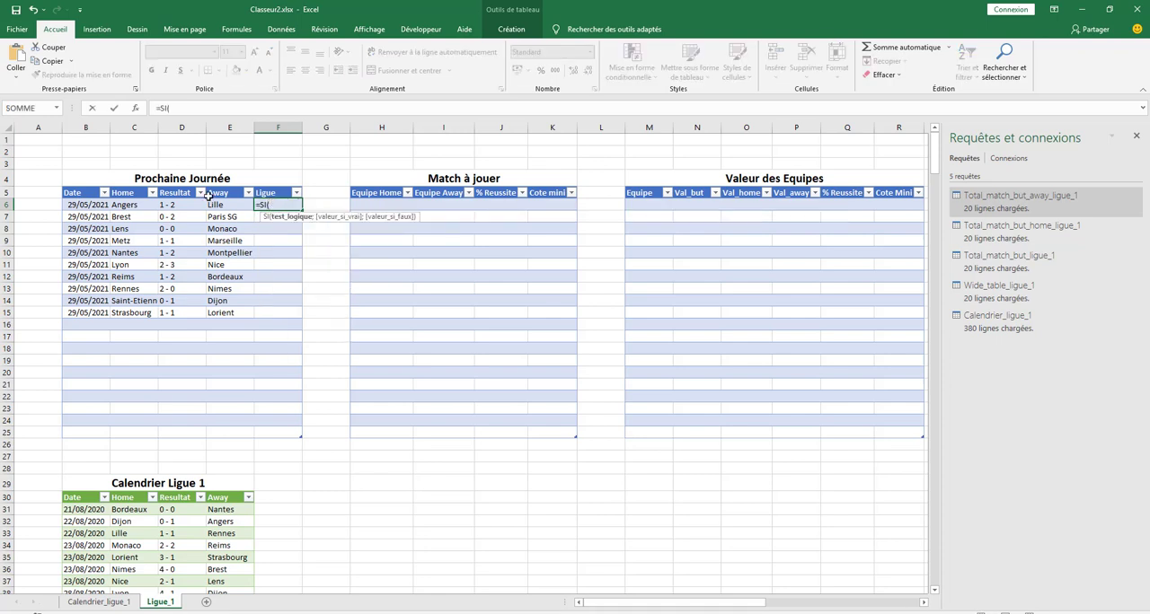
left_click(86, 187)
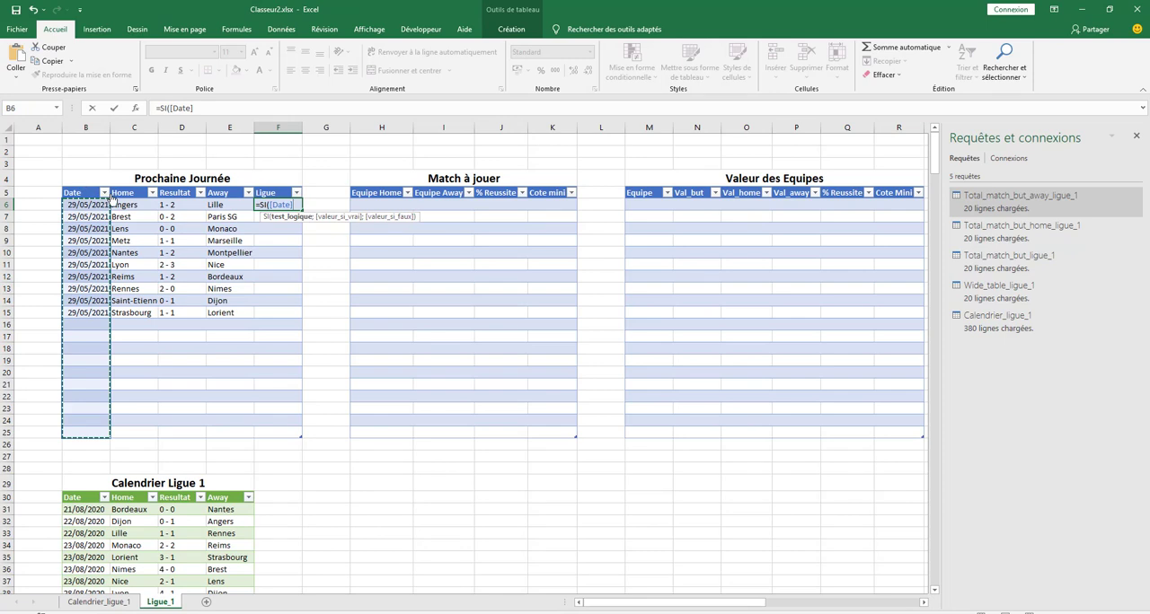
type("<>")
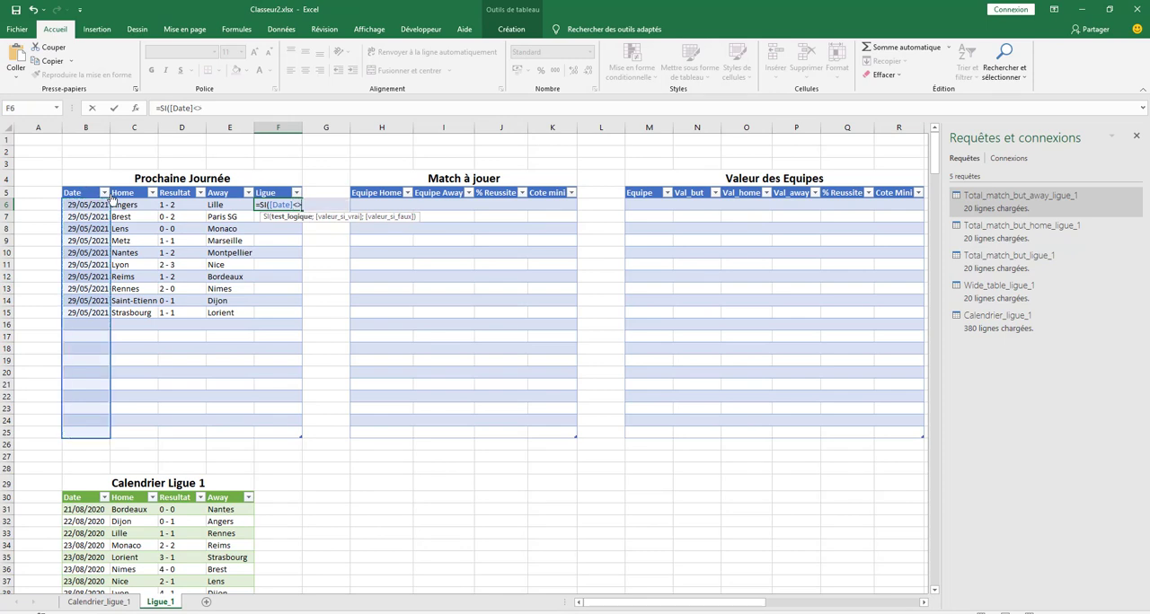
type("\"\";\"Ligue")
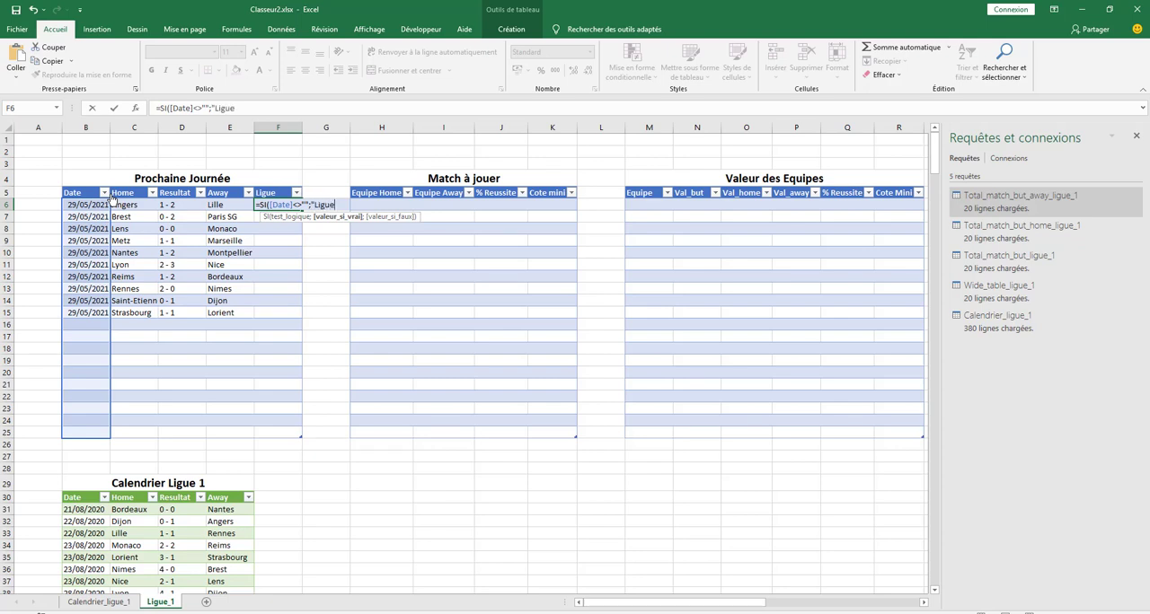
type(" 1\";\"\")")
key("Return")
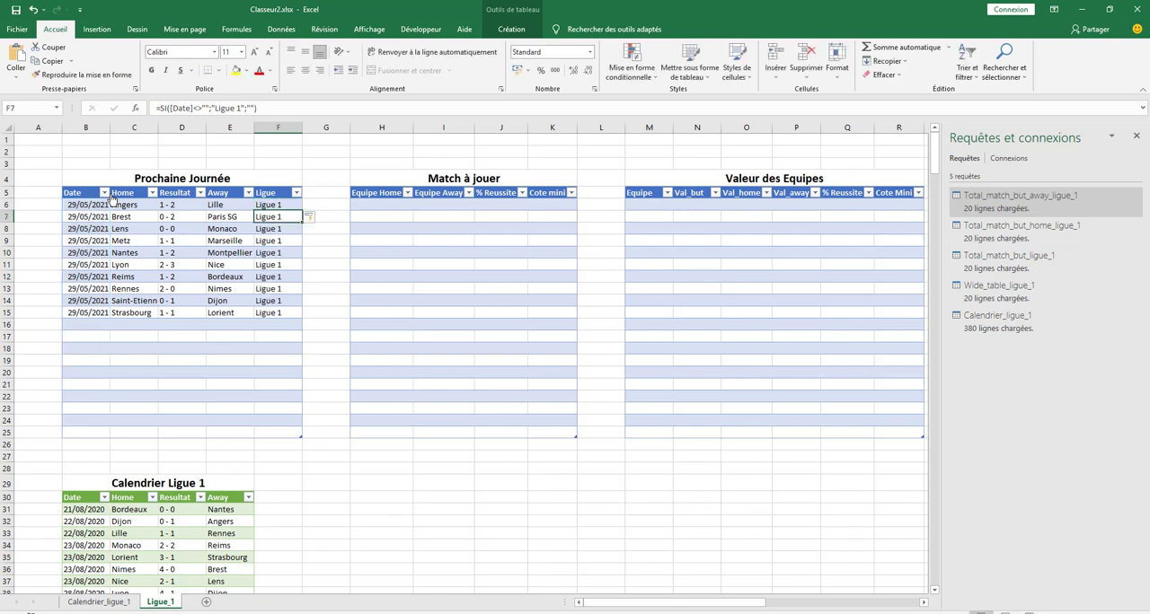
Center the contents of columns B to F horizontally and autofit their widths
left_click_drag(85, 128, 274, 128)
left_click(305, 70)
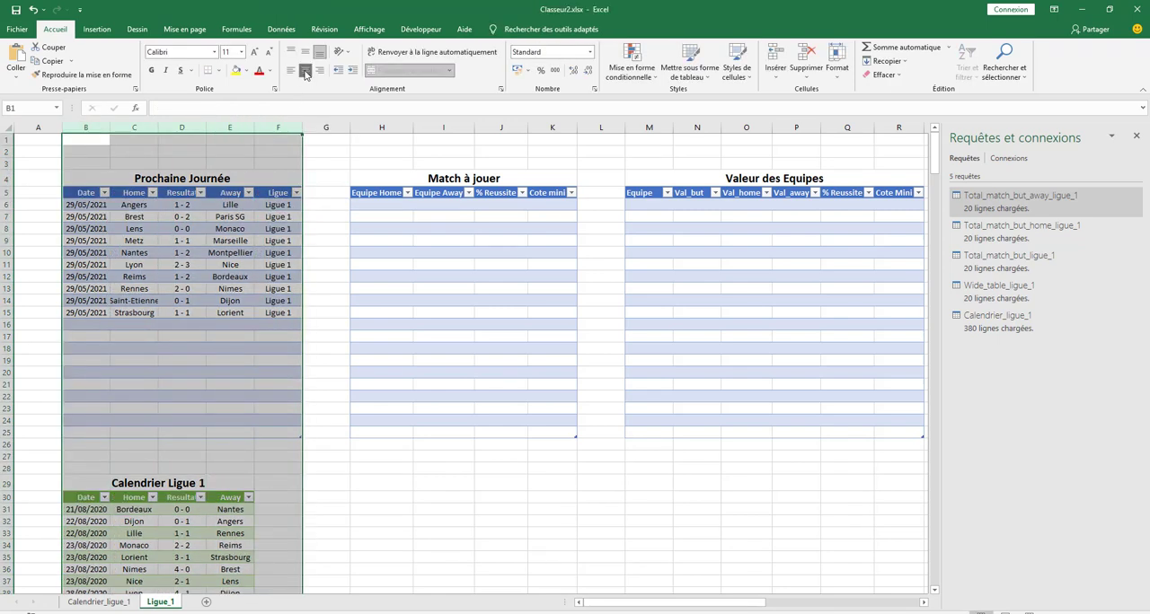
double_click(297, 127)
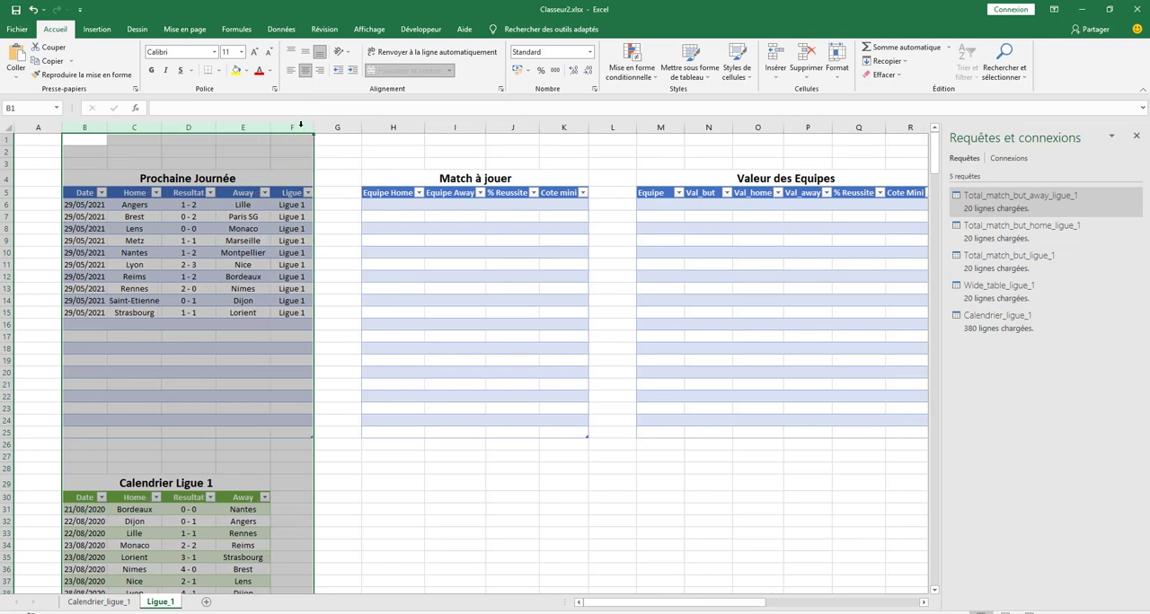
left_click(40, 142)
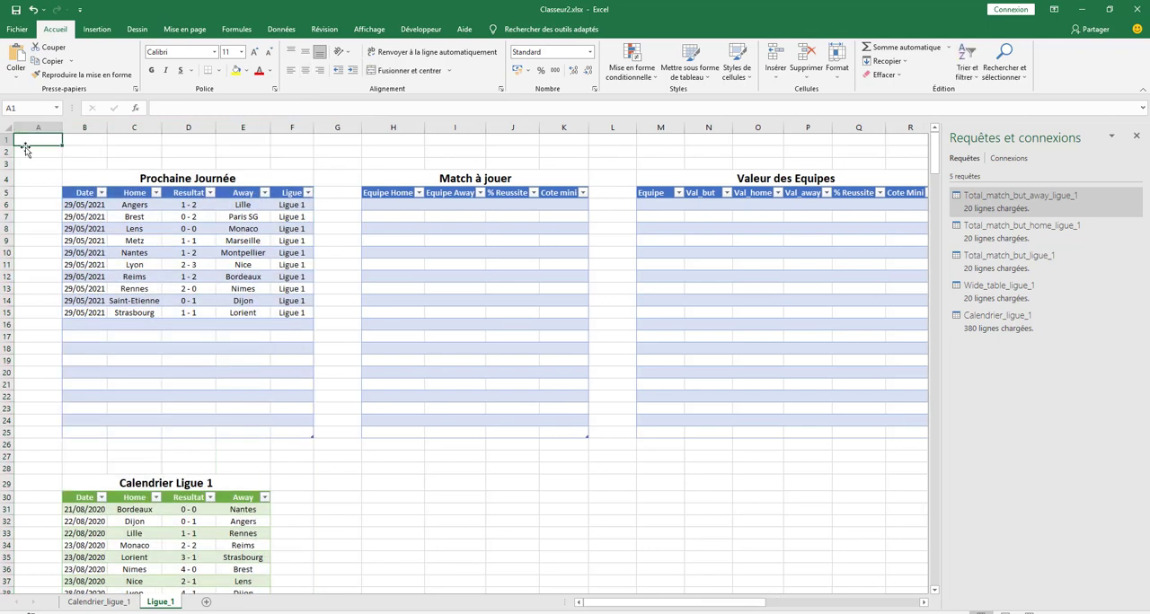
key("alt+Tab")
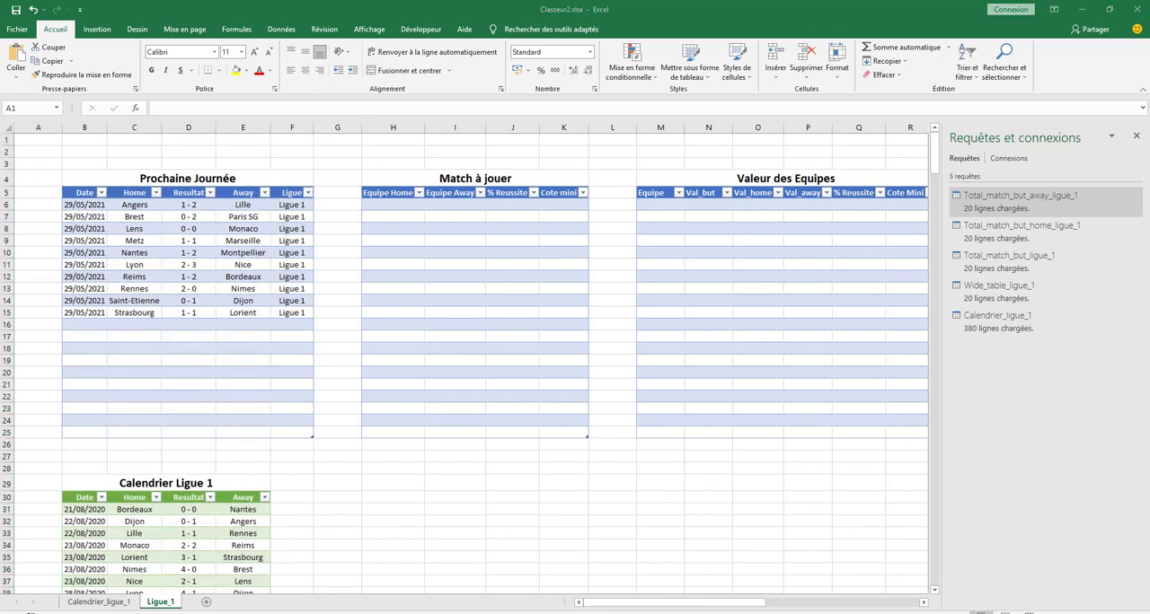